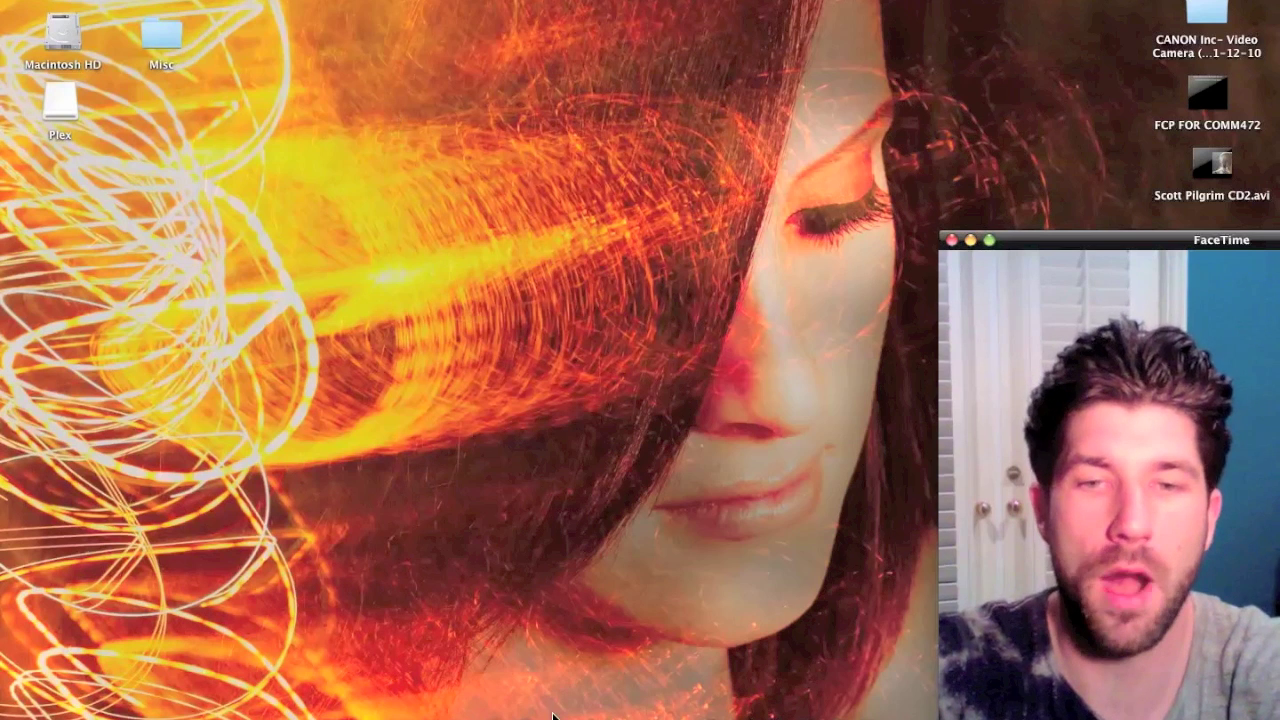
- Search Google for 'handbrake' in Chrome and open the official handbrake.fr site
click(554, 680)
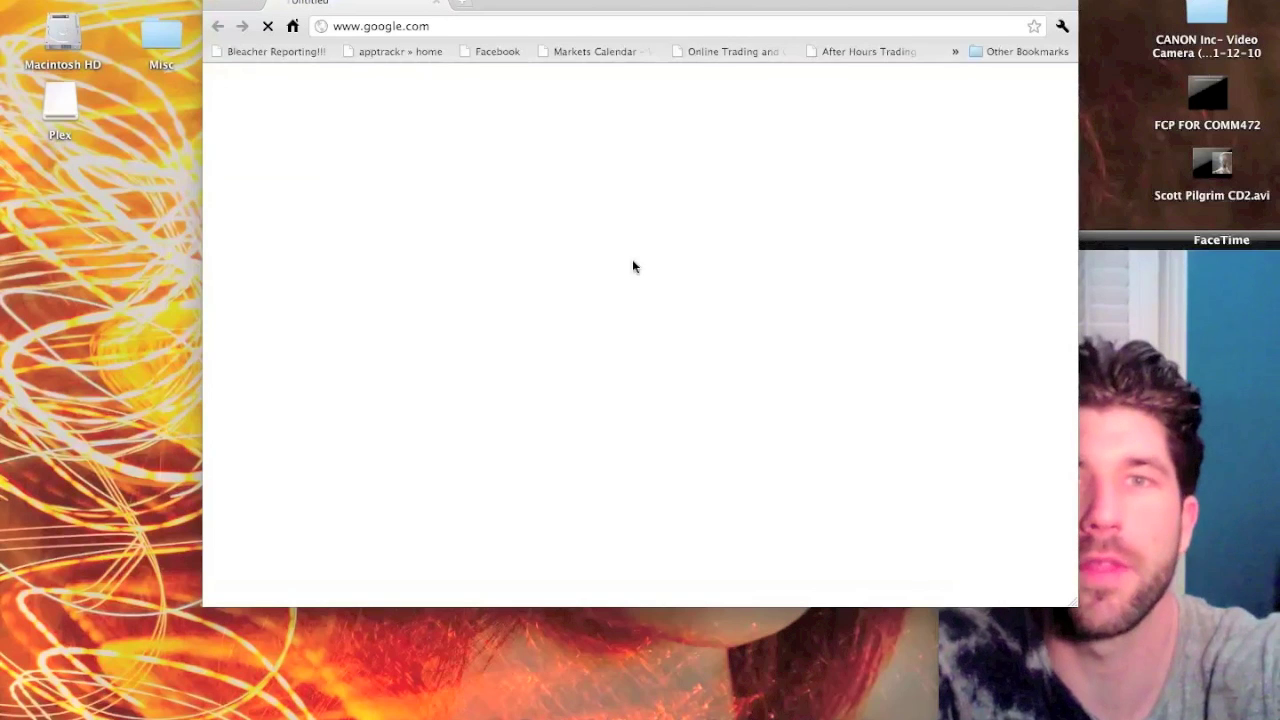
click(465, 5)
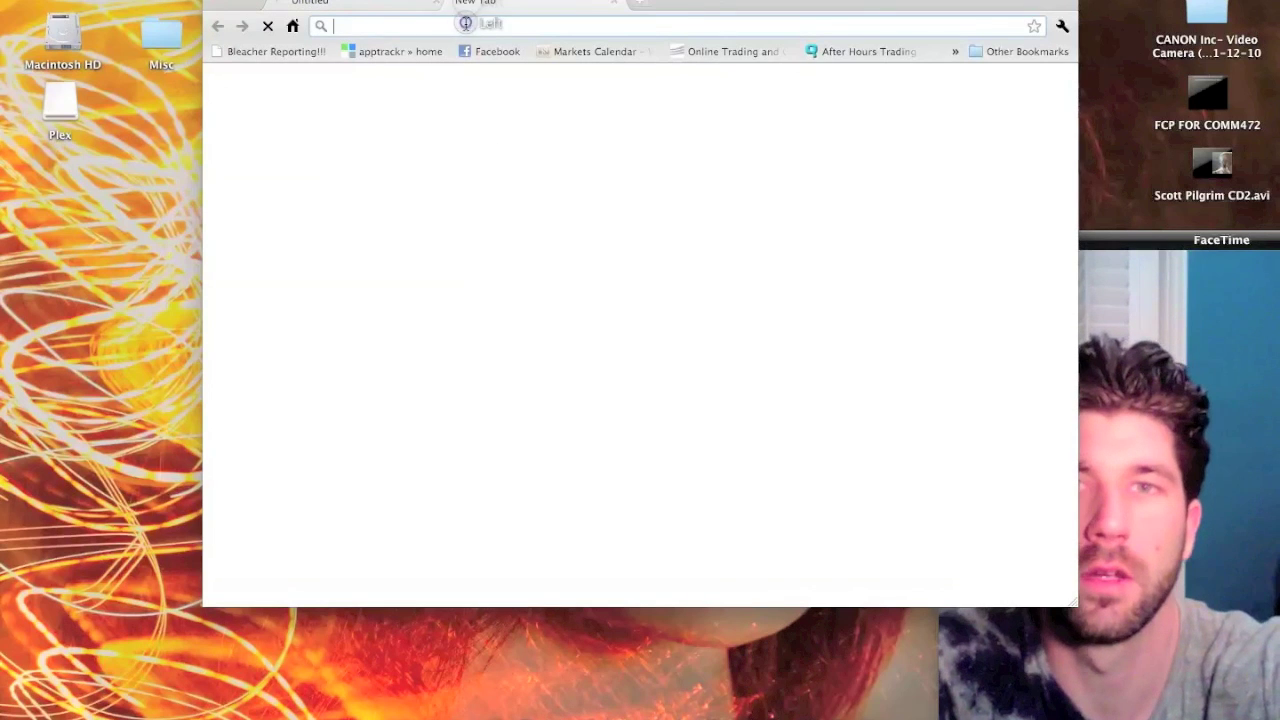
text(handbrake)
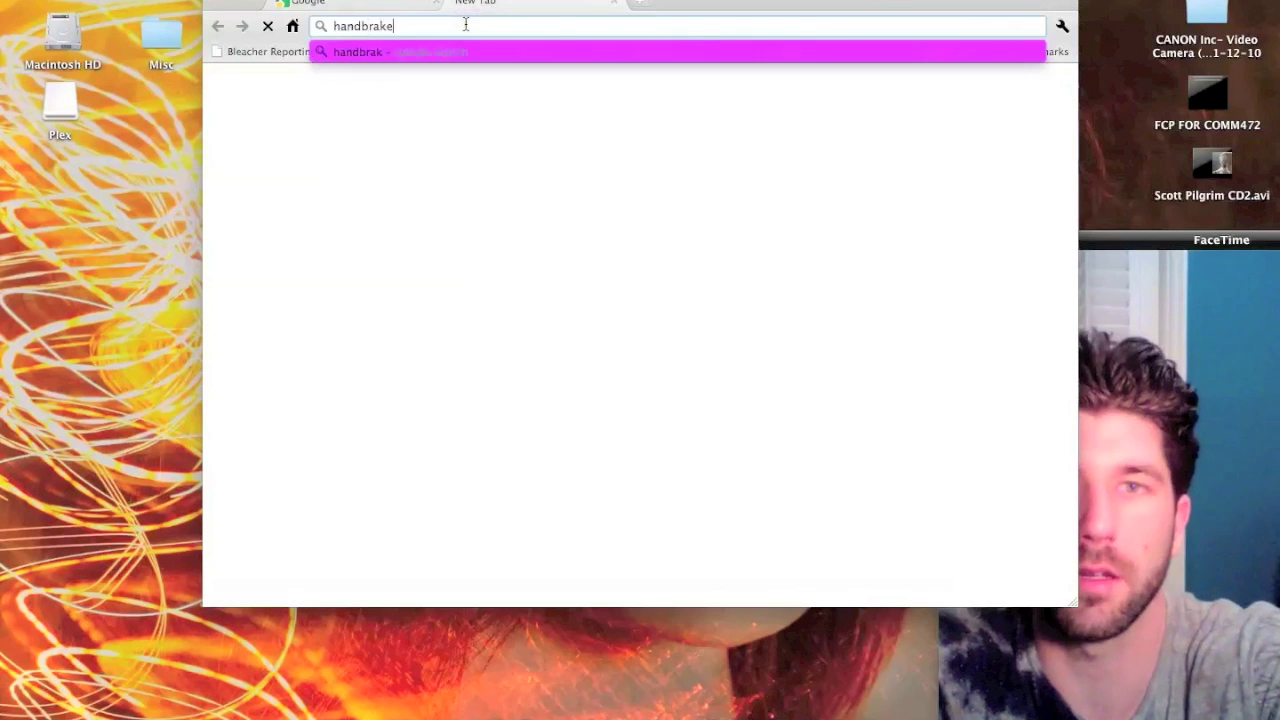
key(Return)
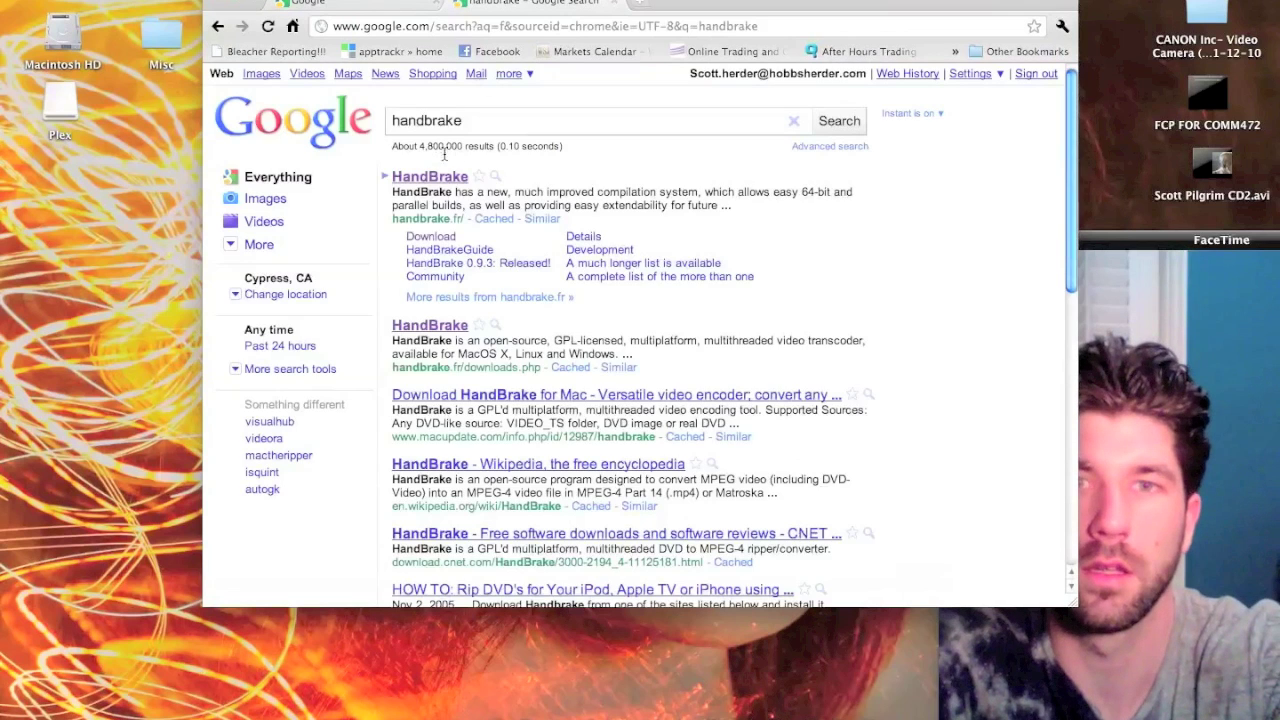
click(443, 177)
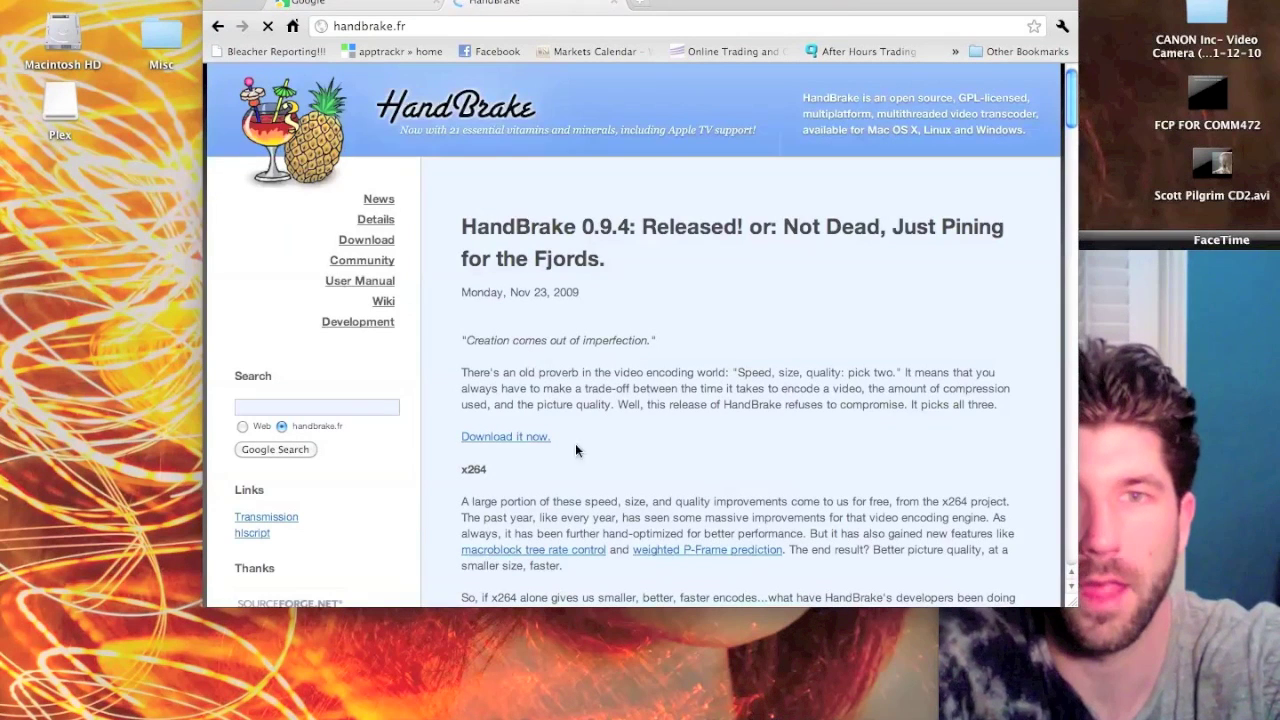
- Download the HandBrake 0.9.4 Mac Intel 64bit build from the Download page
scroll(490, 330, down, 3)
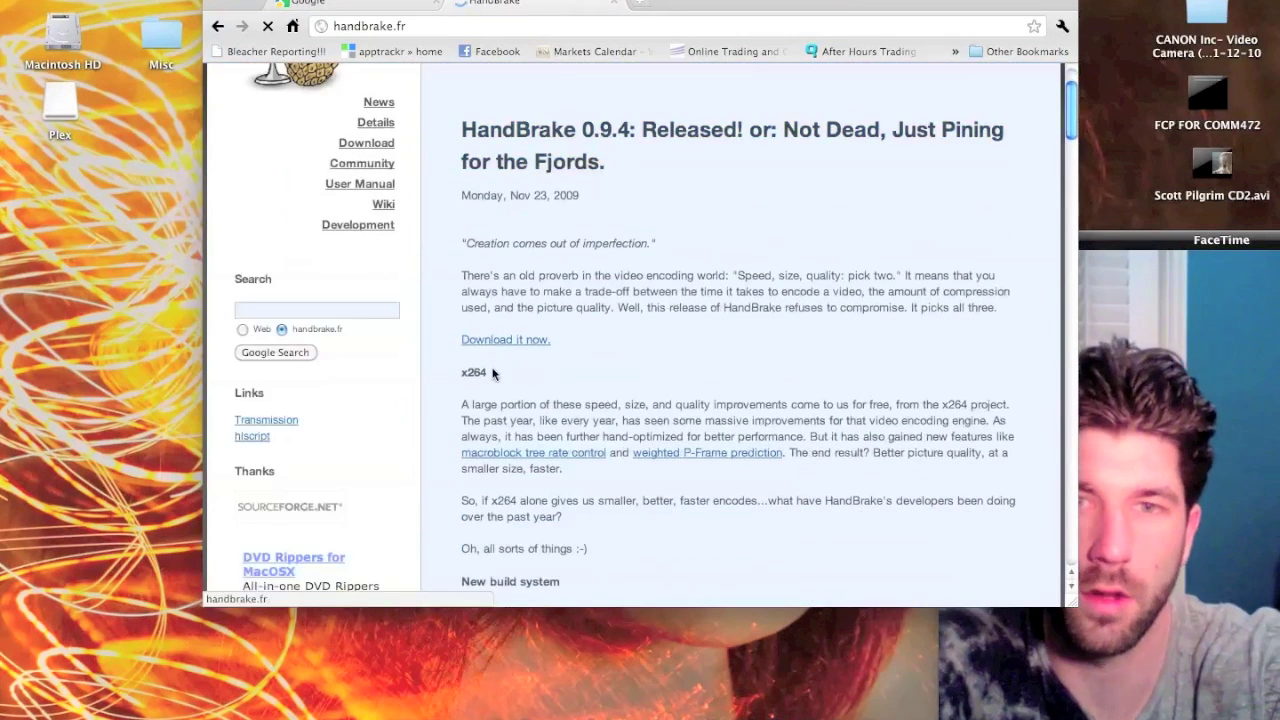
click(515, 341)
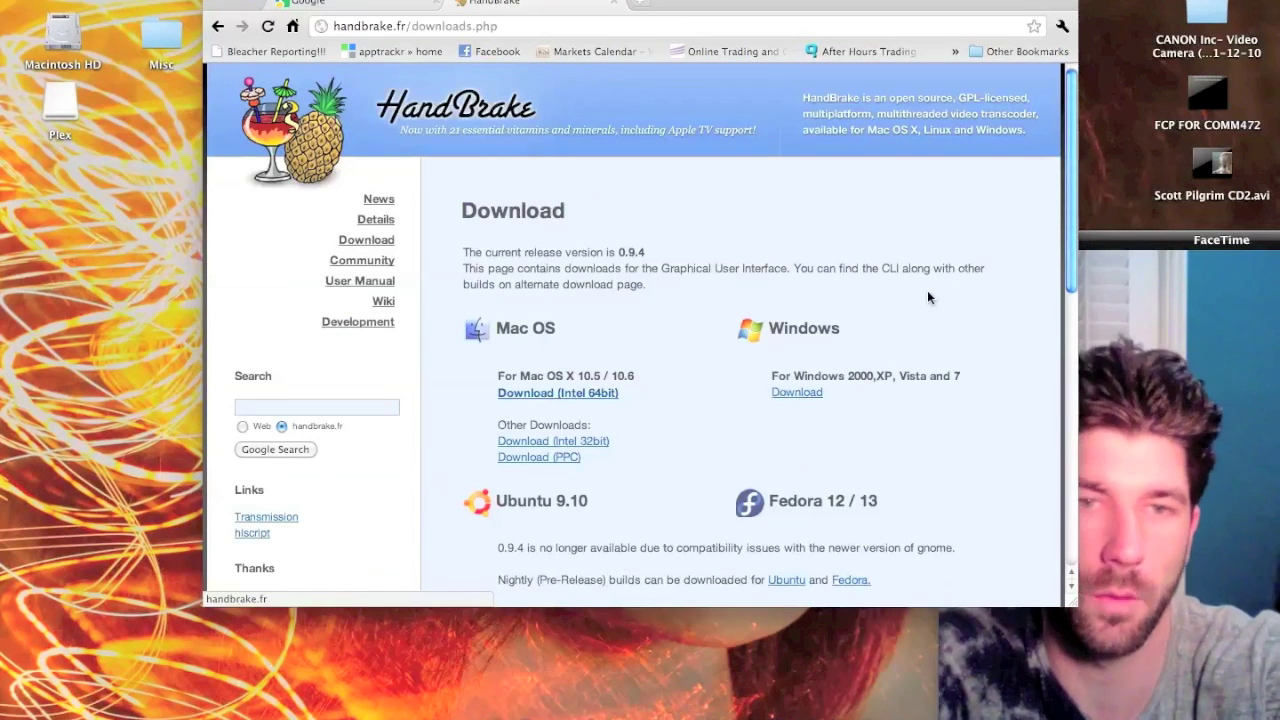
click(571, 394)
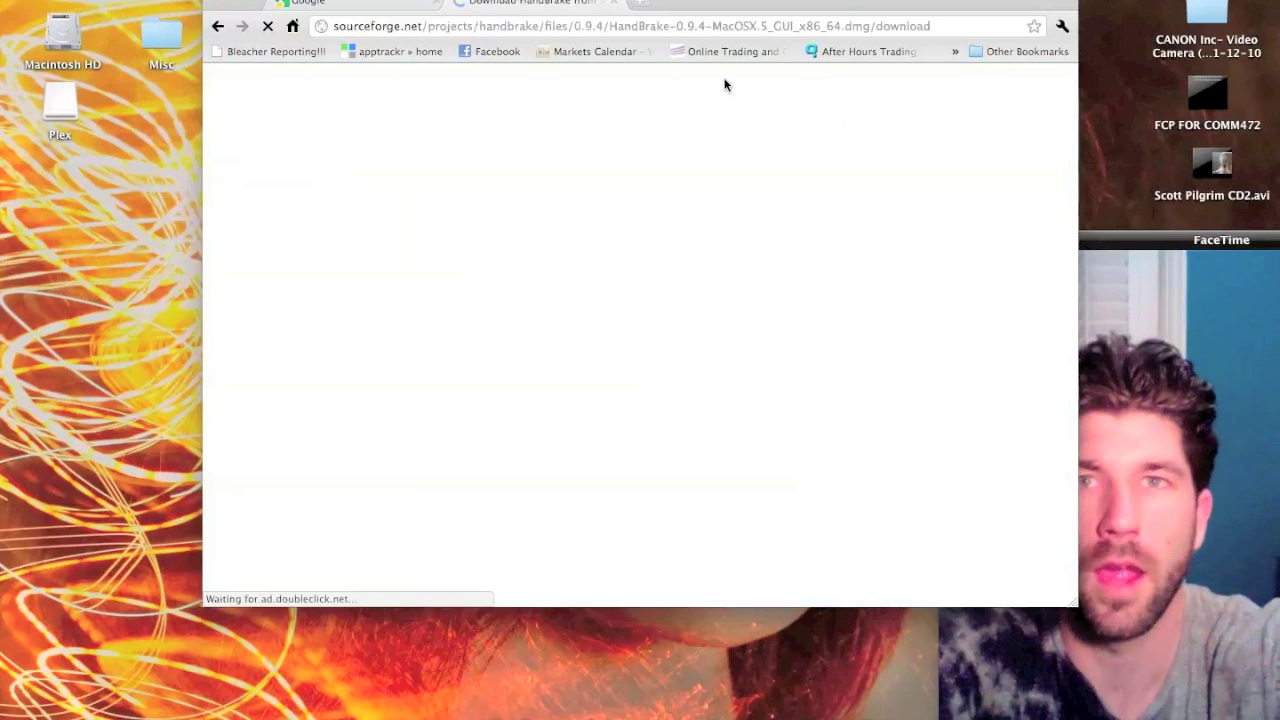
click(1161, 256)
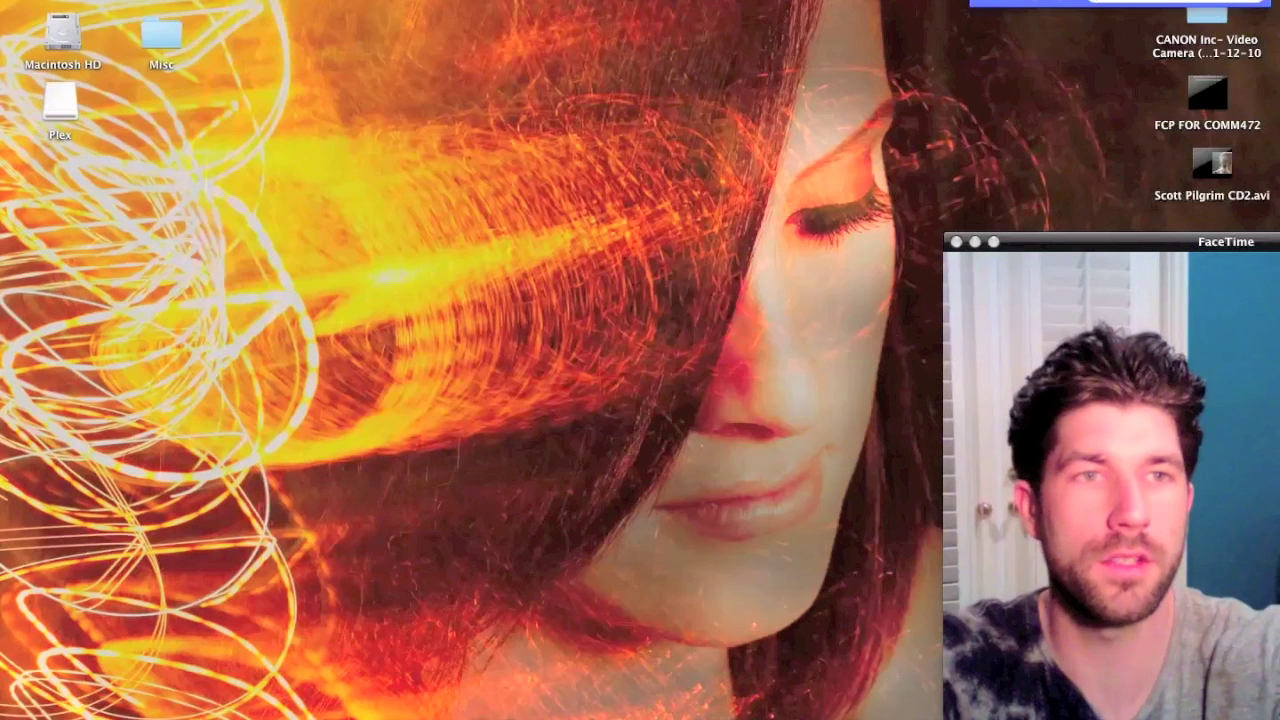
- Launch HandBrake by searching 'hand' in Spotlight
text(hand)
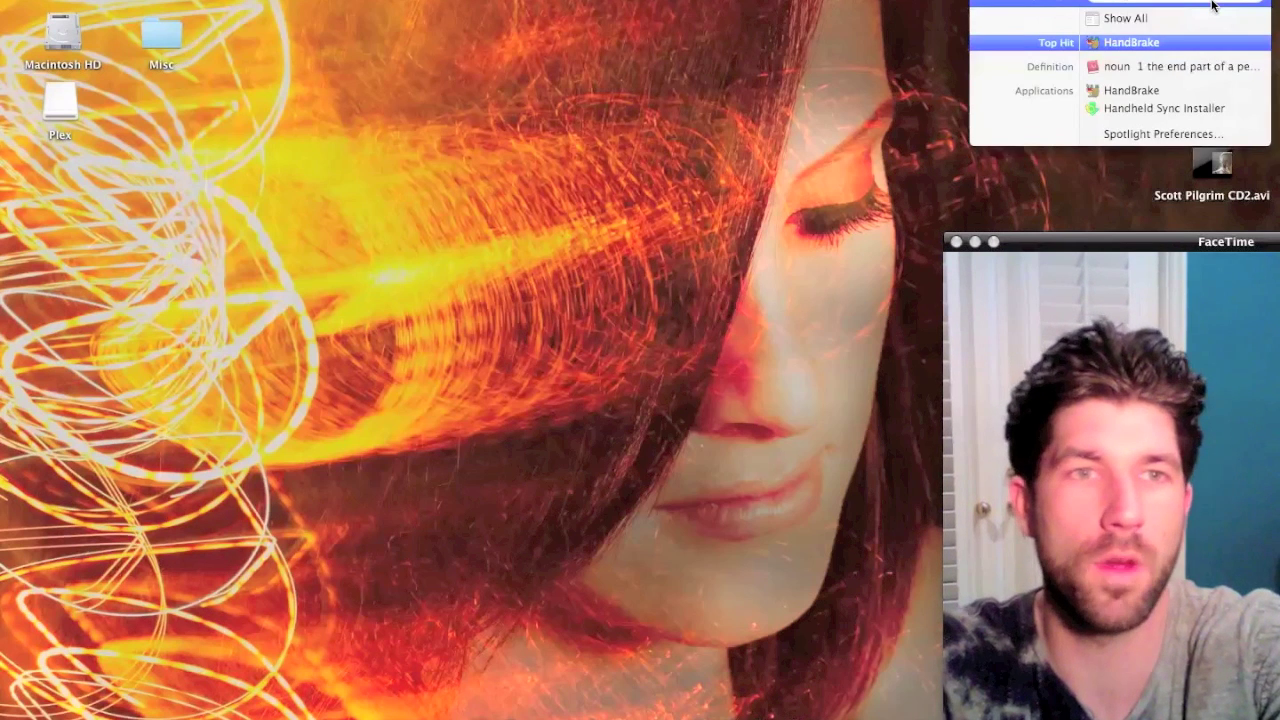
key(Return)
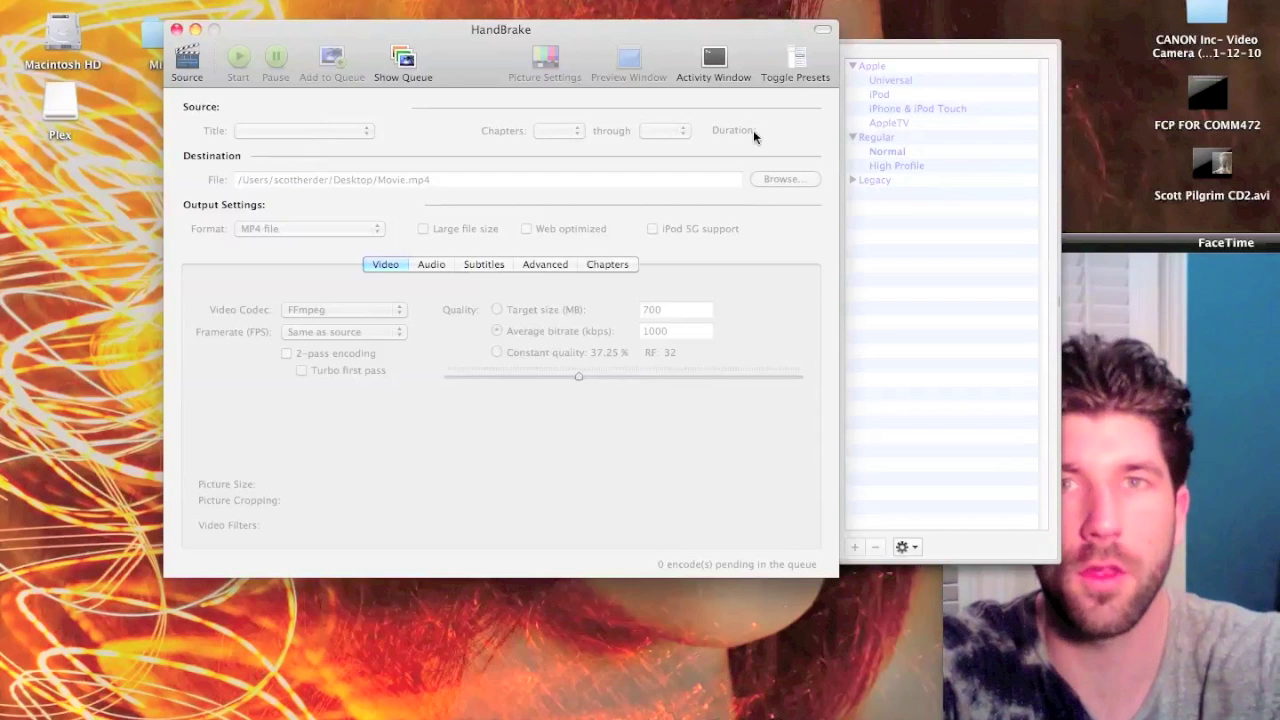
- Load Scott Pilgrim CD2.avi from the Desktop as HandBrake's source file
click(188, 60)
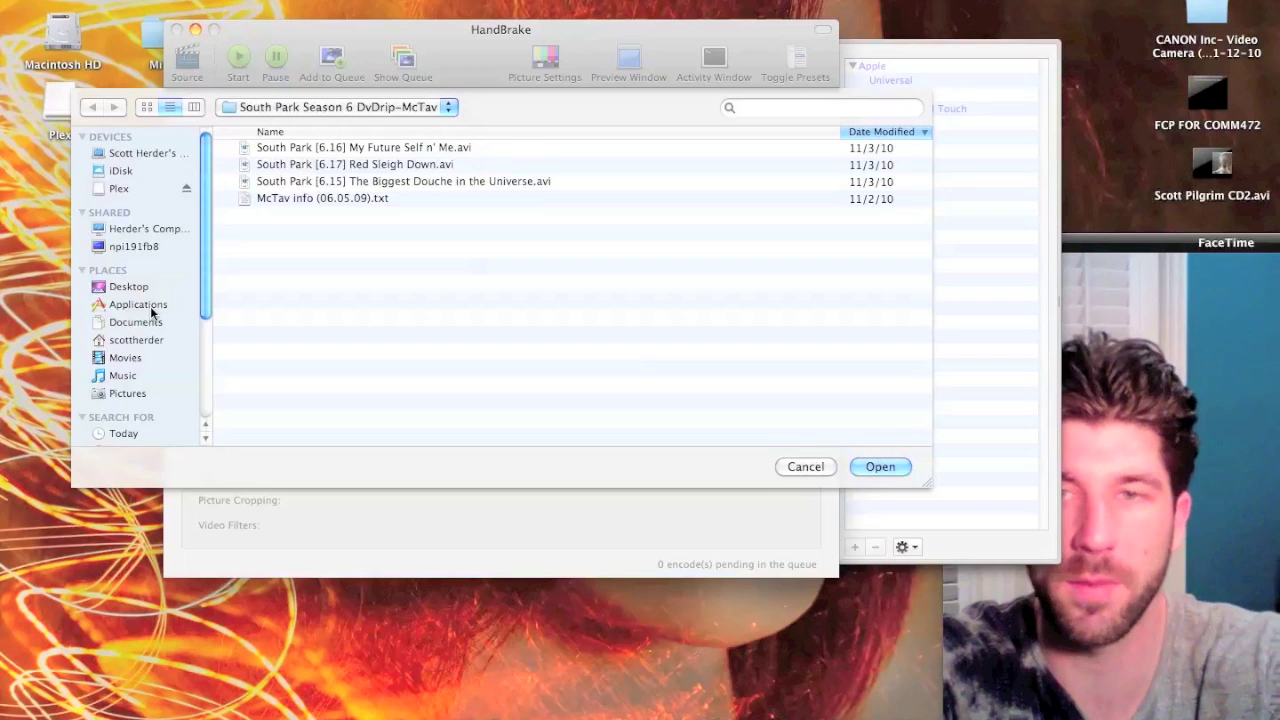
click(140, 341)
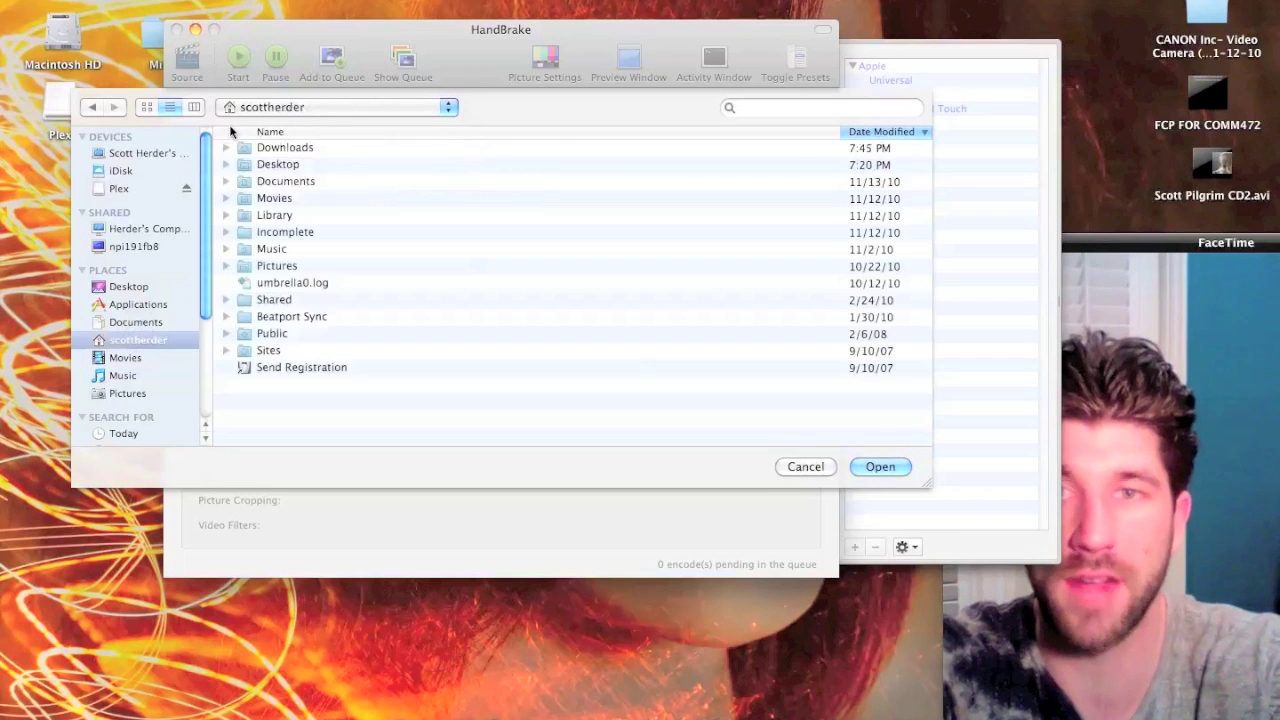
click(227, 148)
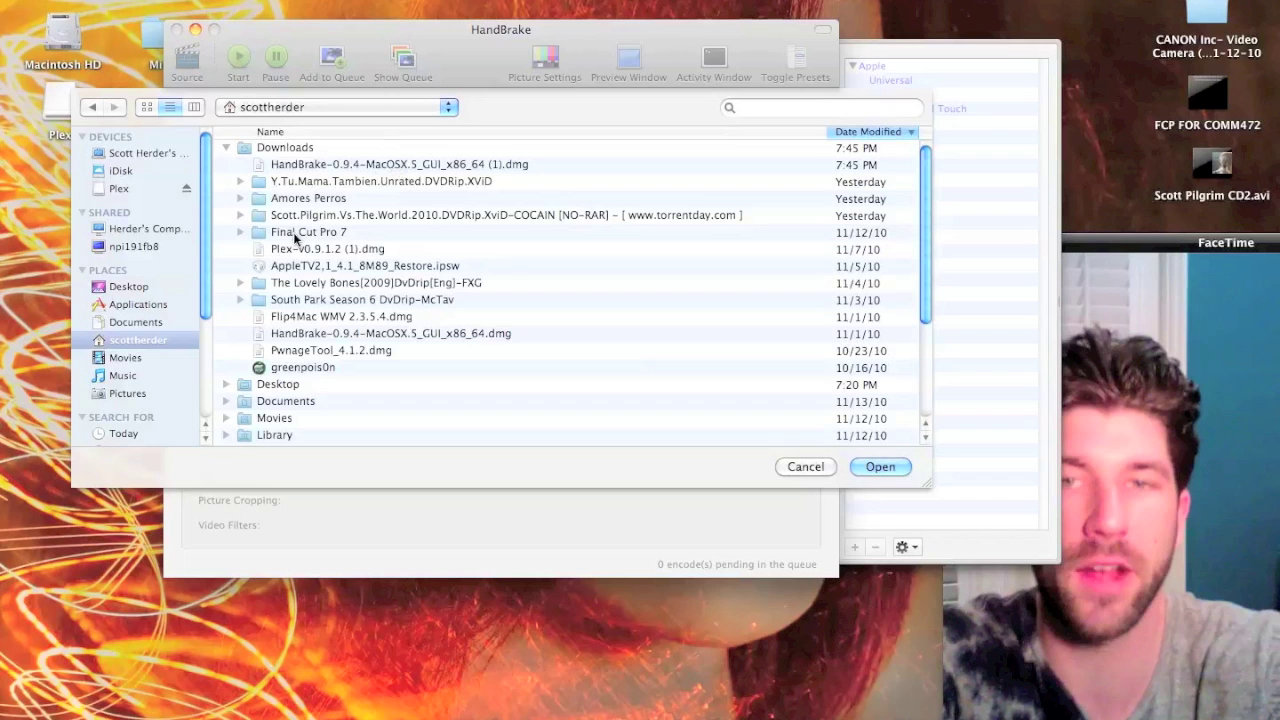
click(263, 218)
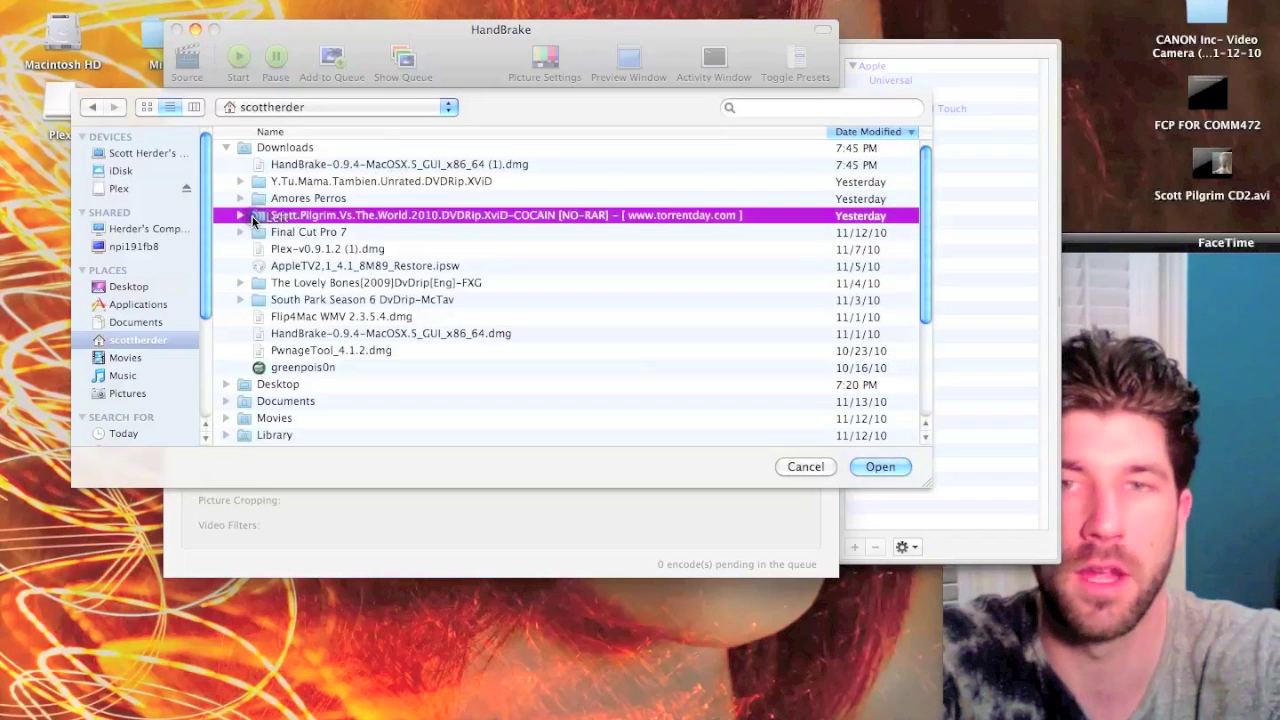
click(1212, 160)
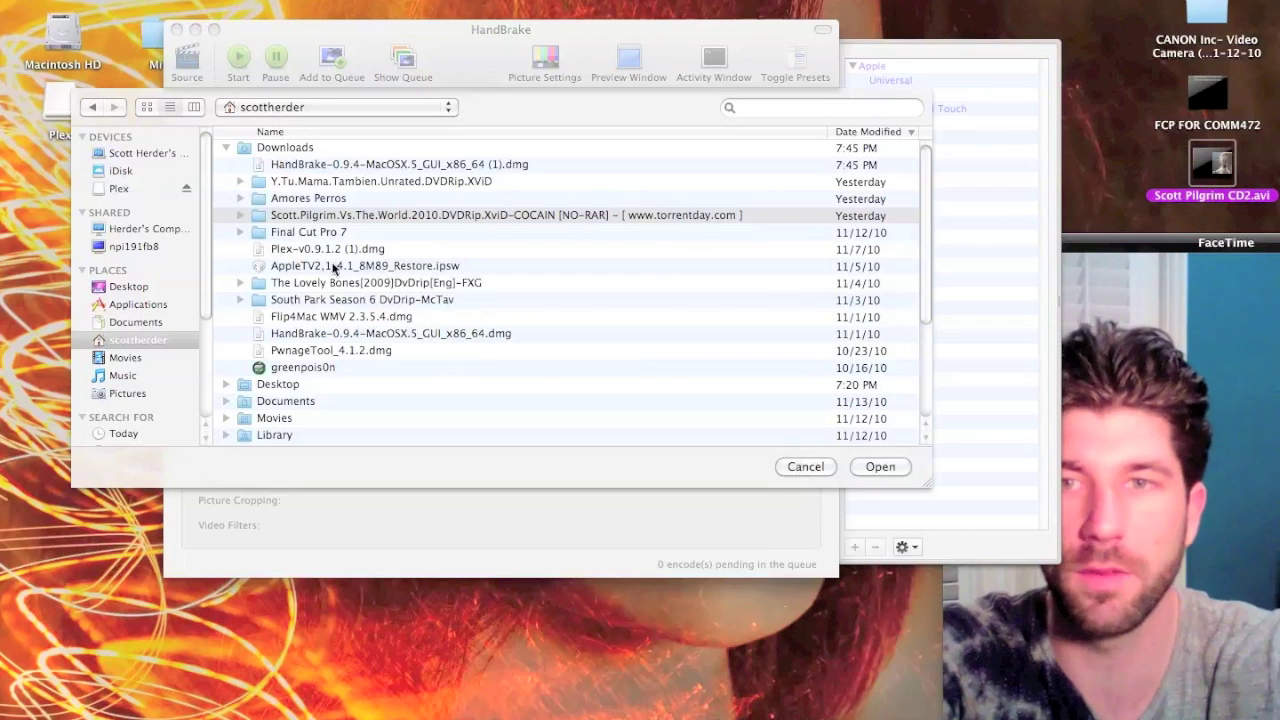
click(129, 286)
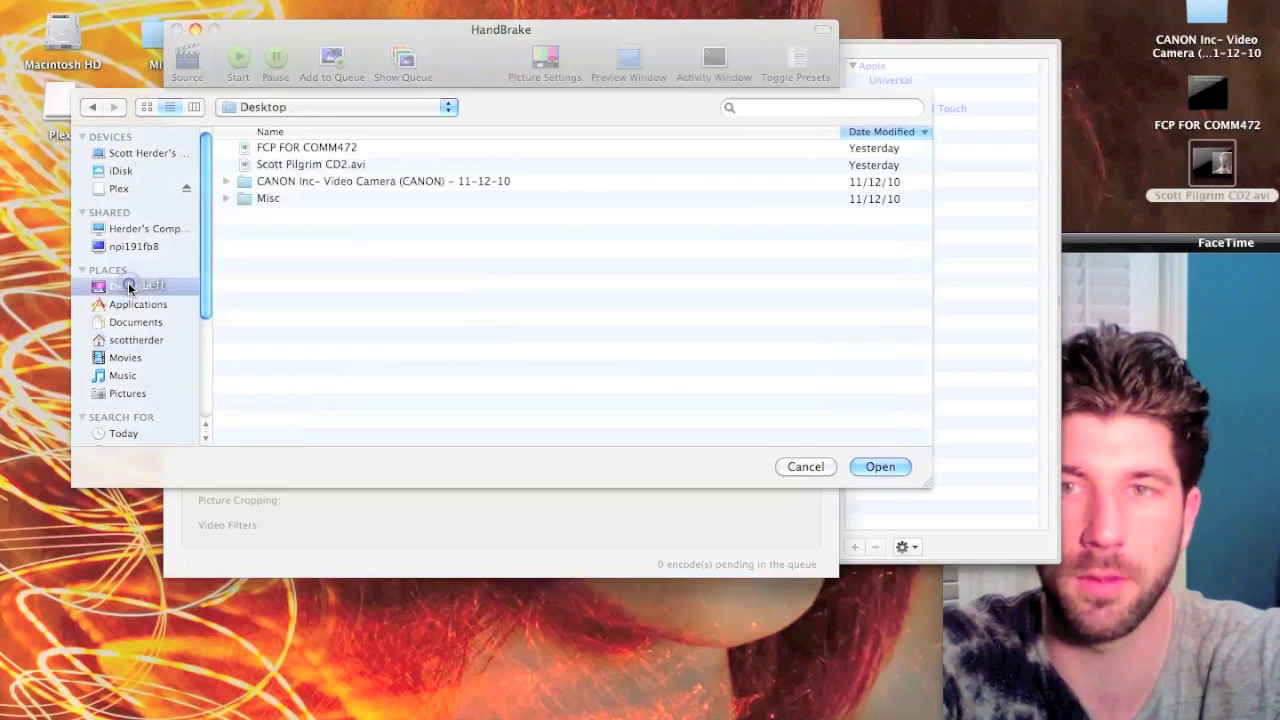
click(298, 165)
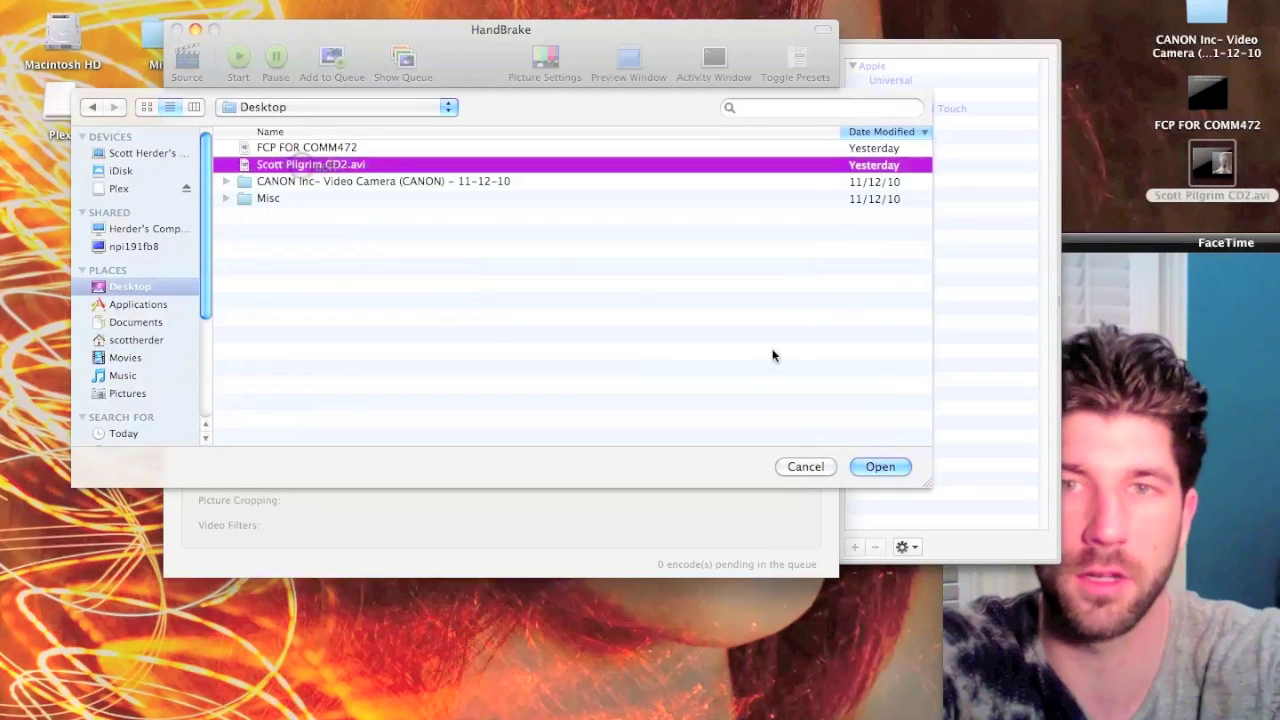
click(884, 468)
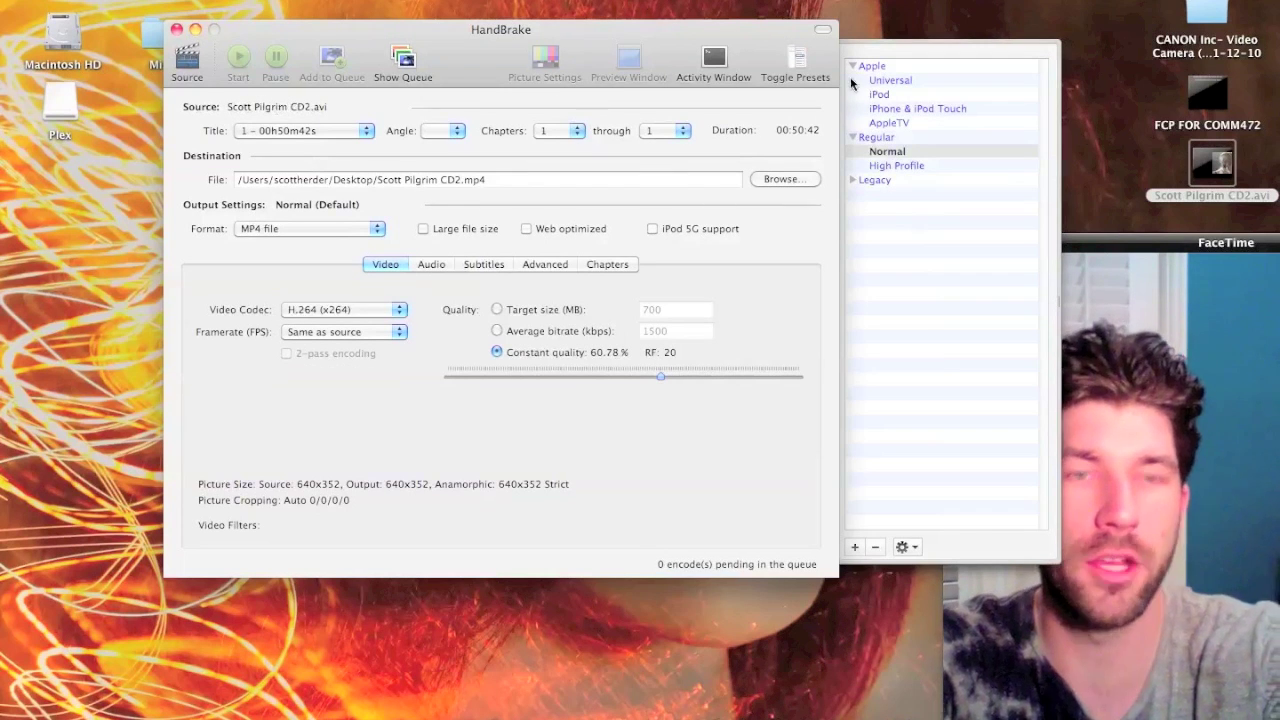
- Start encoding Scott Pilgrim CD2 to .m4v with the AppleTV preset
click(905, 137)
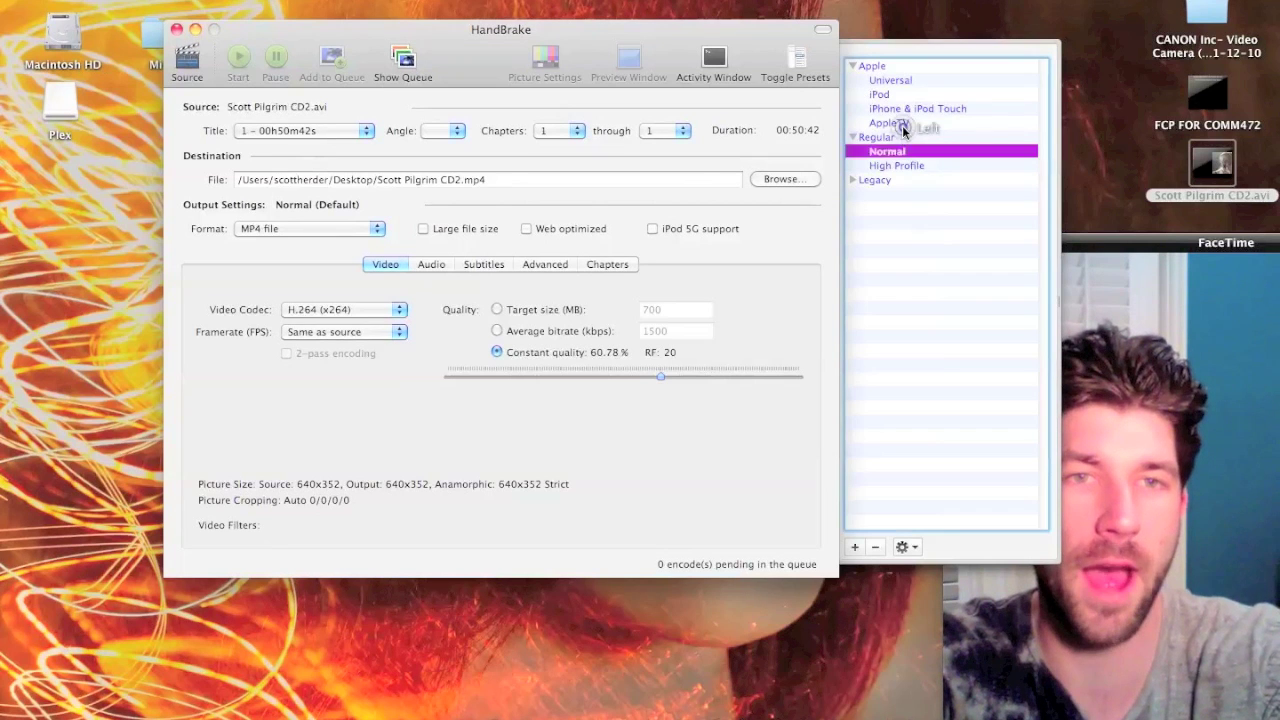
click(889, 122)
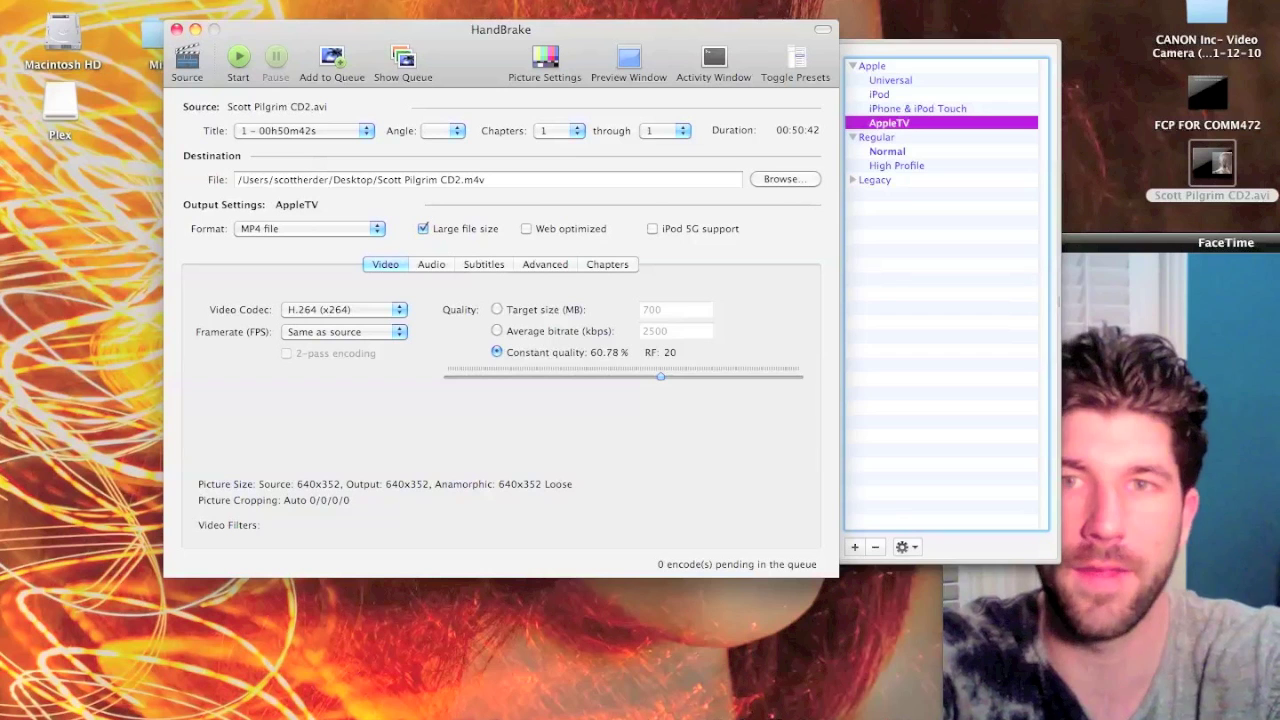
click(238, 58)
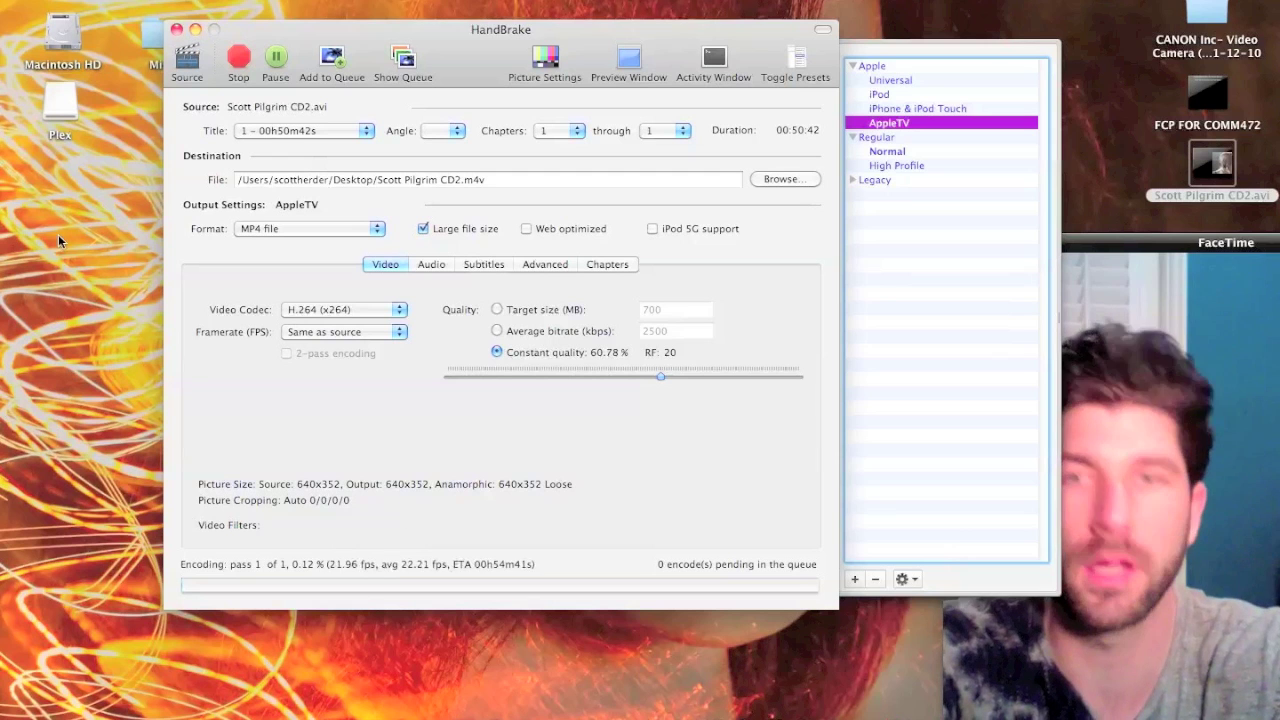
drag(465, 35, 356, 1)
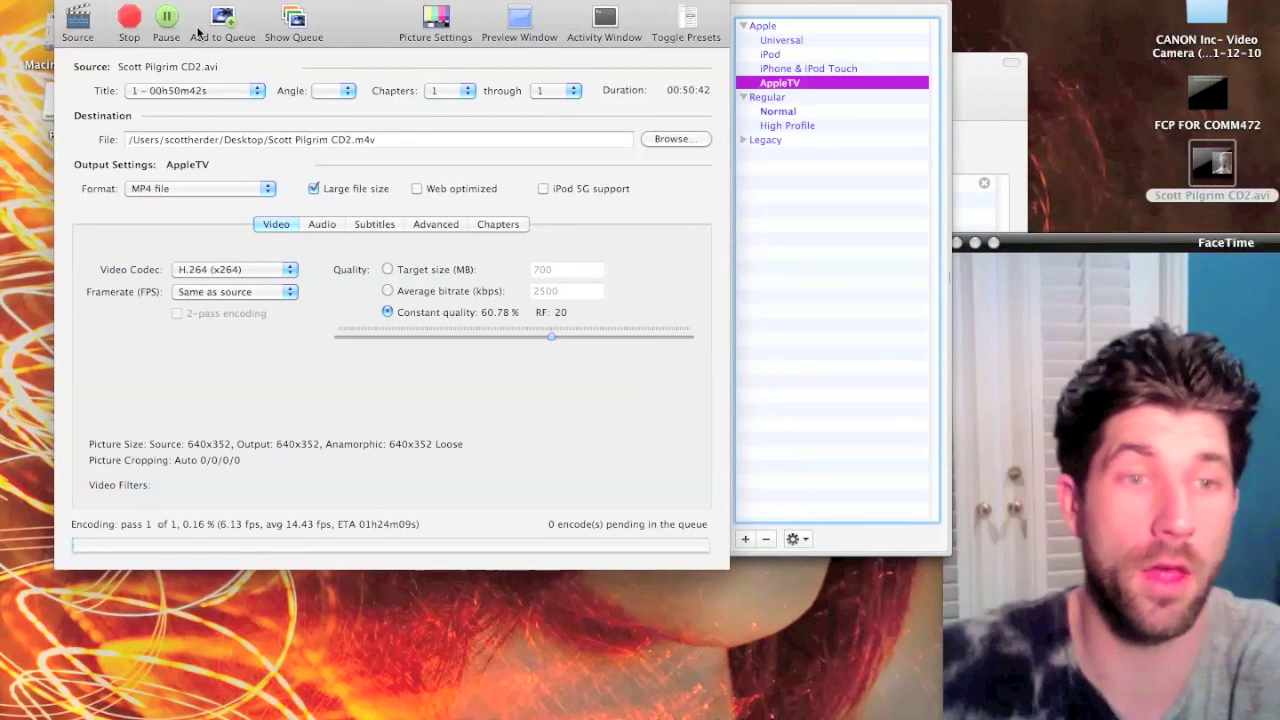
- Search 'south' and load South Park [6.15] The Biggest Douche in the Universe.avi as source
click(81, 27)
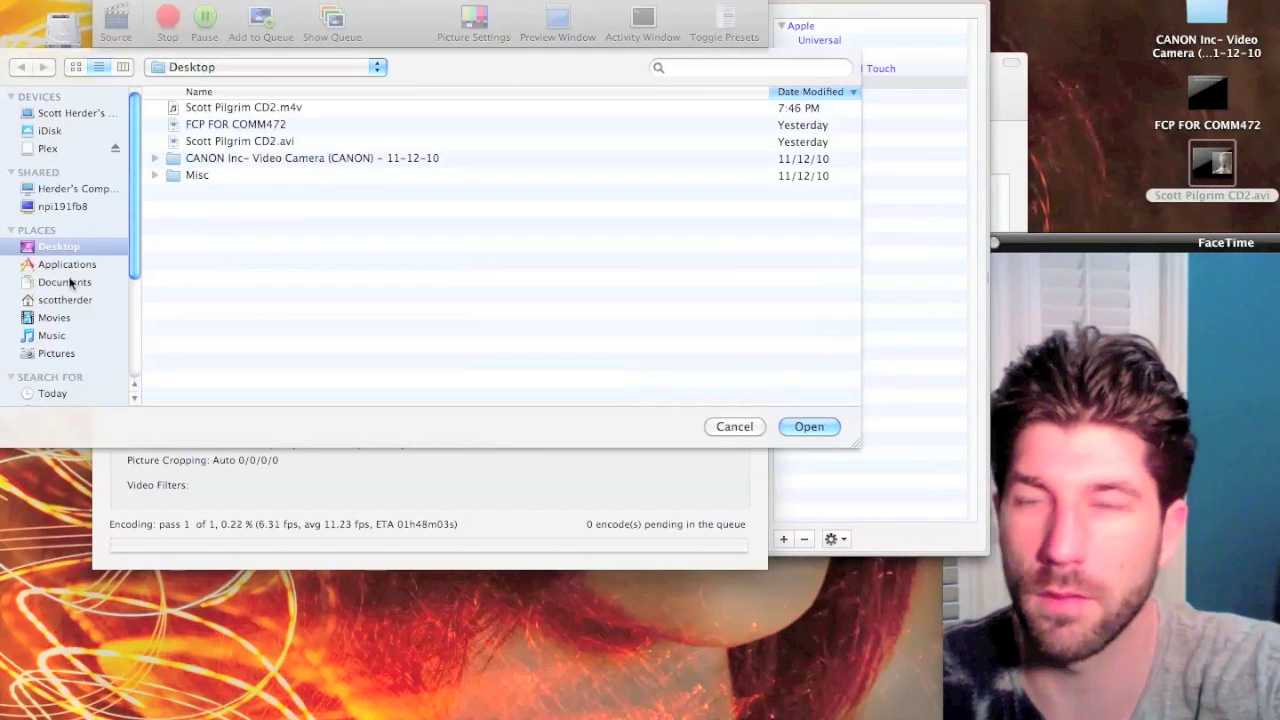
click(748, 66)
text(south park)
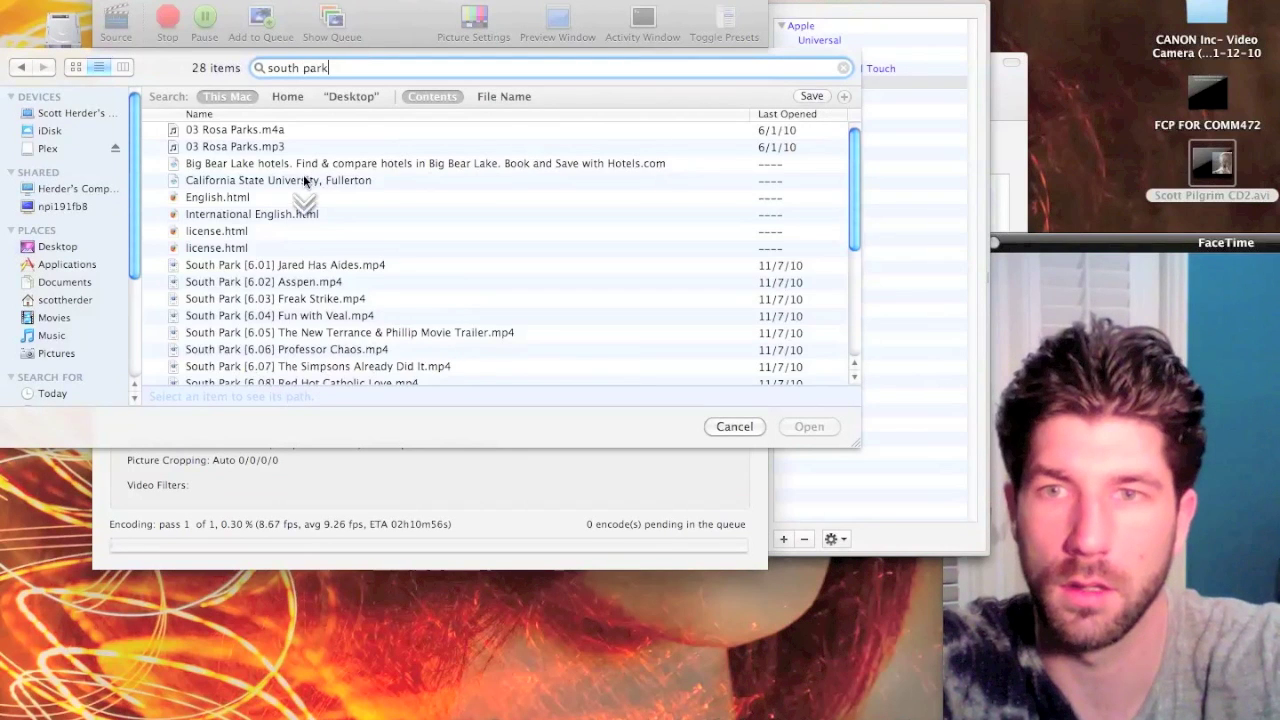
scroll(303, 176, down, 4)
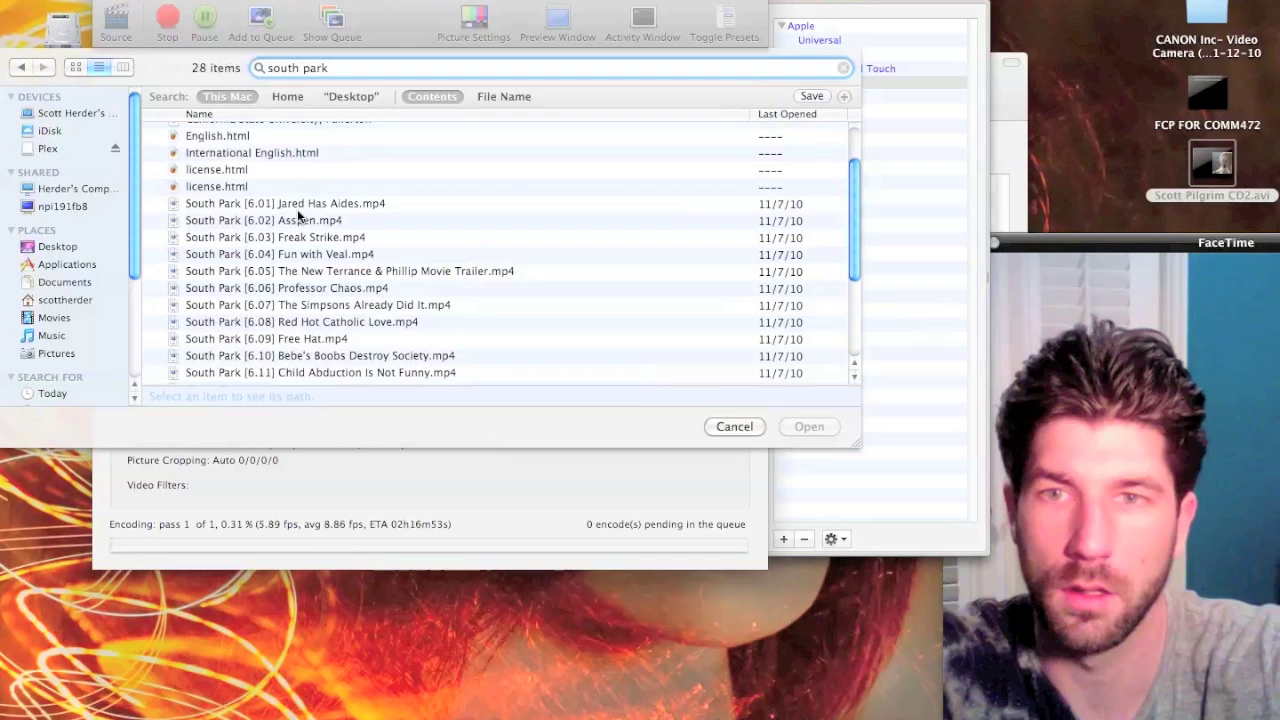
click(298, 207)
scroll(295, 234, down, 3)
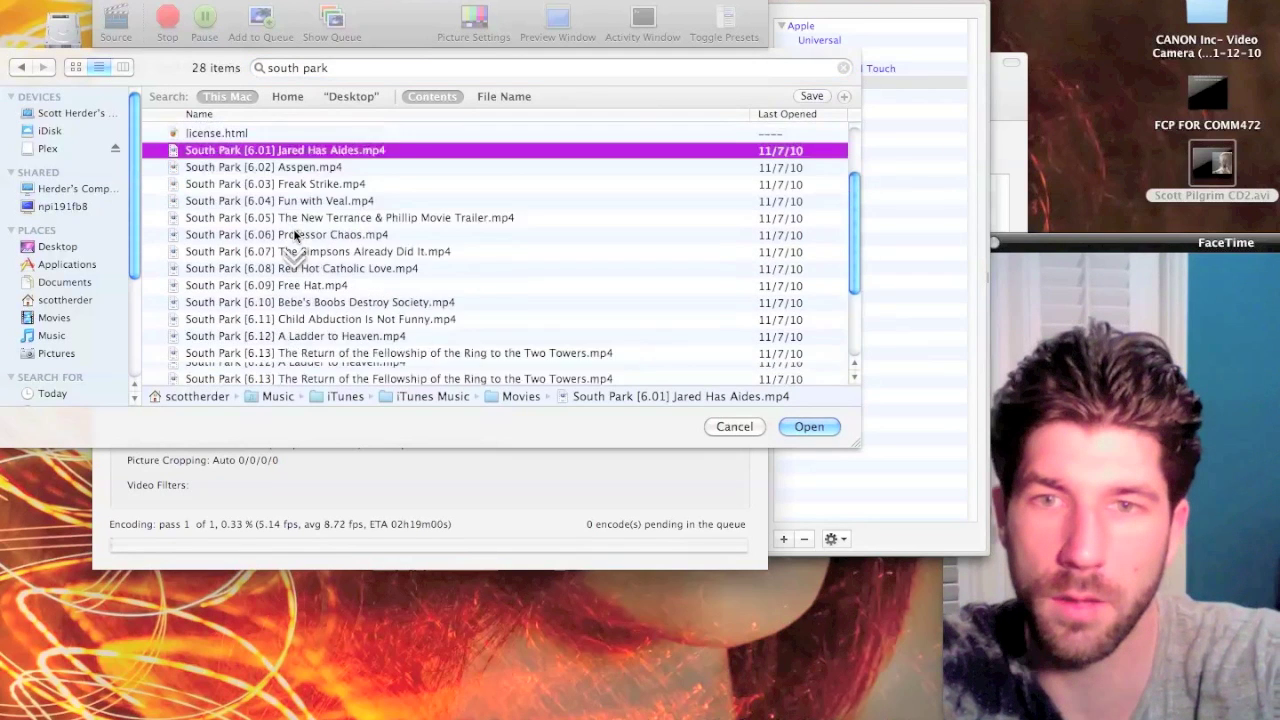
scroll(295, 234, down, 4)
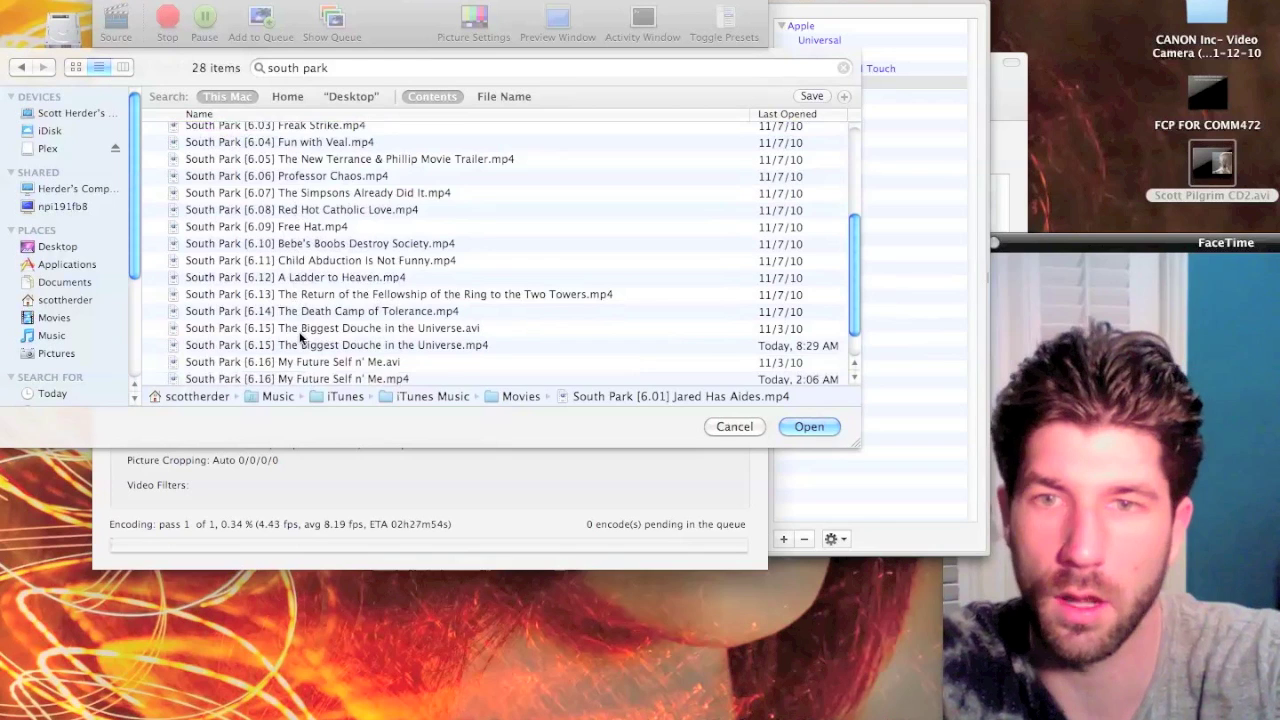
click(299, 330)
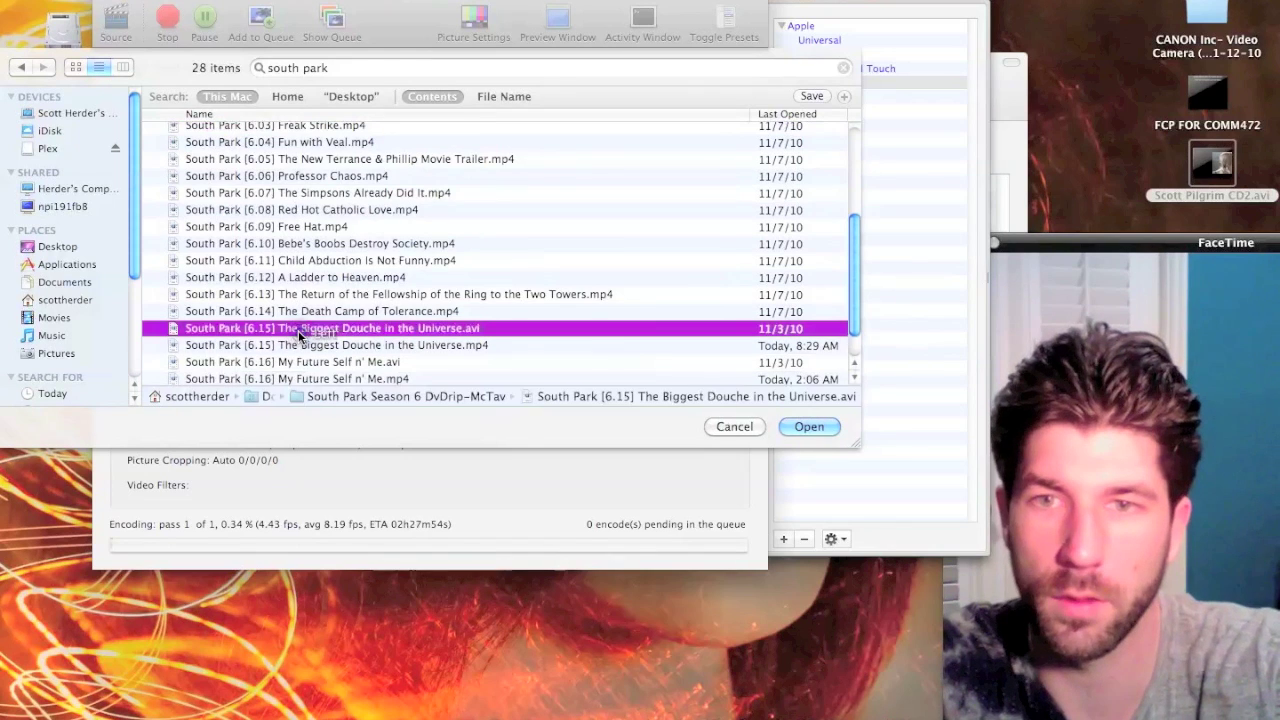
click(797, 428)
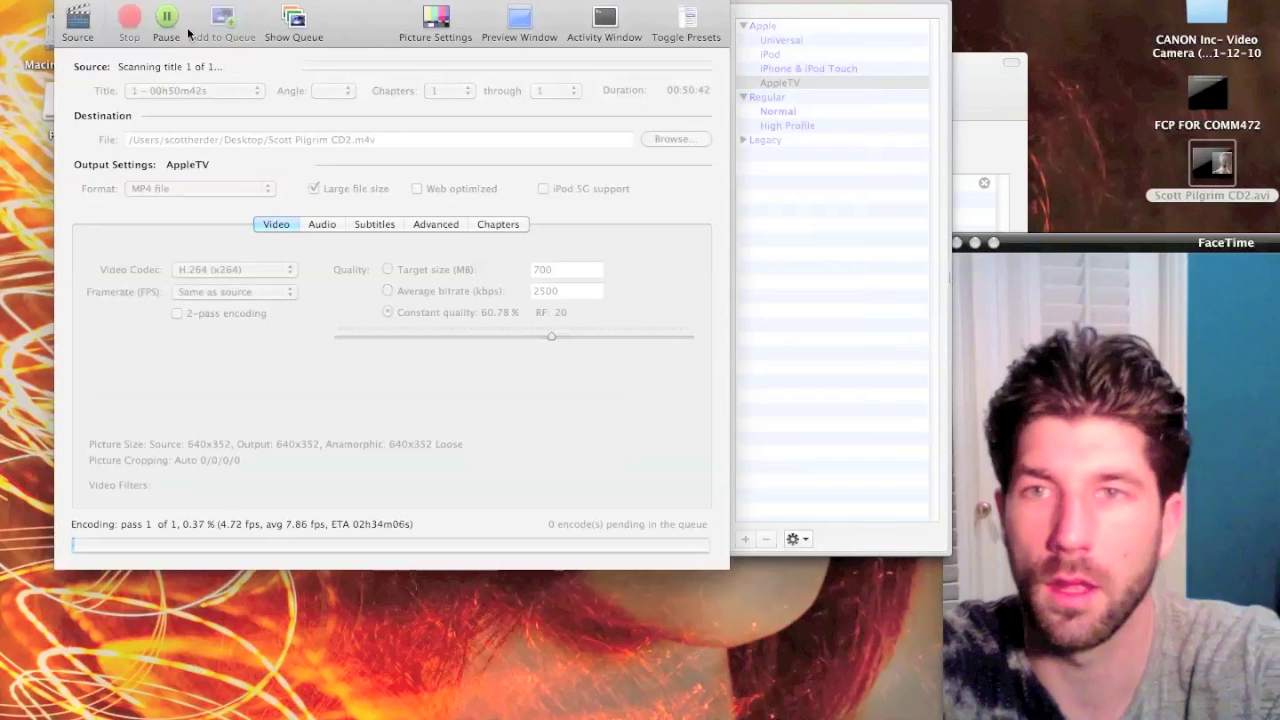
- Queue the South Park episode, then hide the presets drawer, close HandBrake and minimize the queue
click(221, 22)
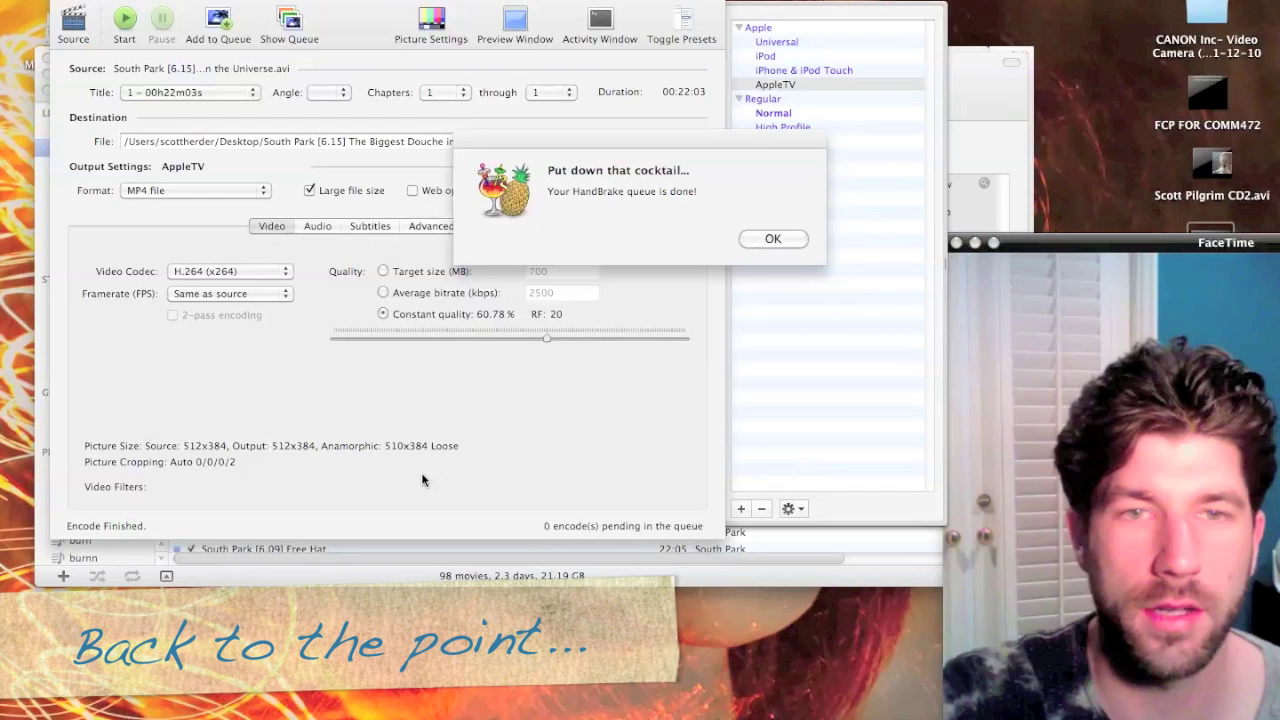
click(773, 240)
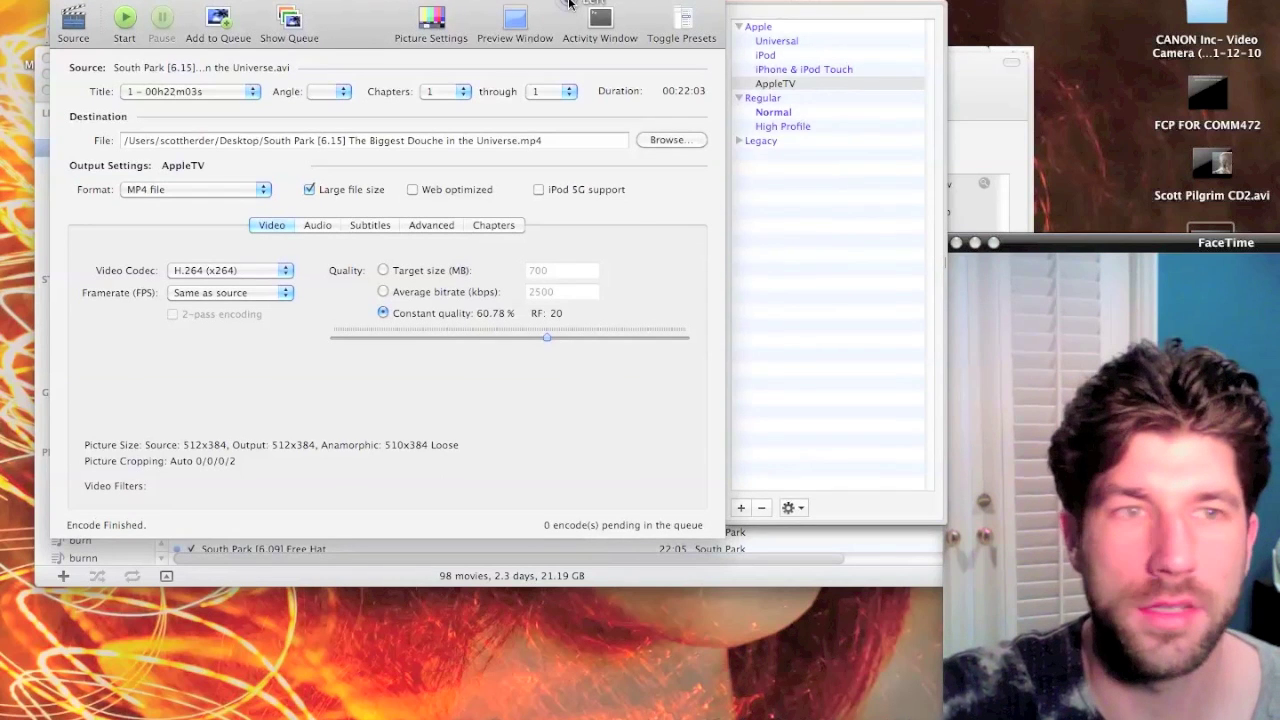
click(665, 15)
key(super+w)
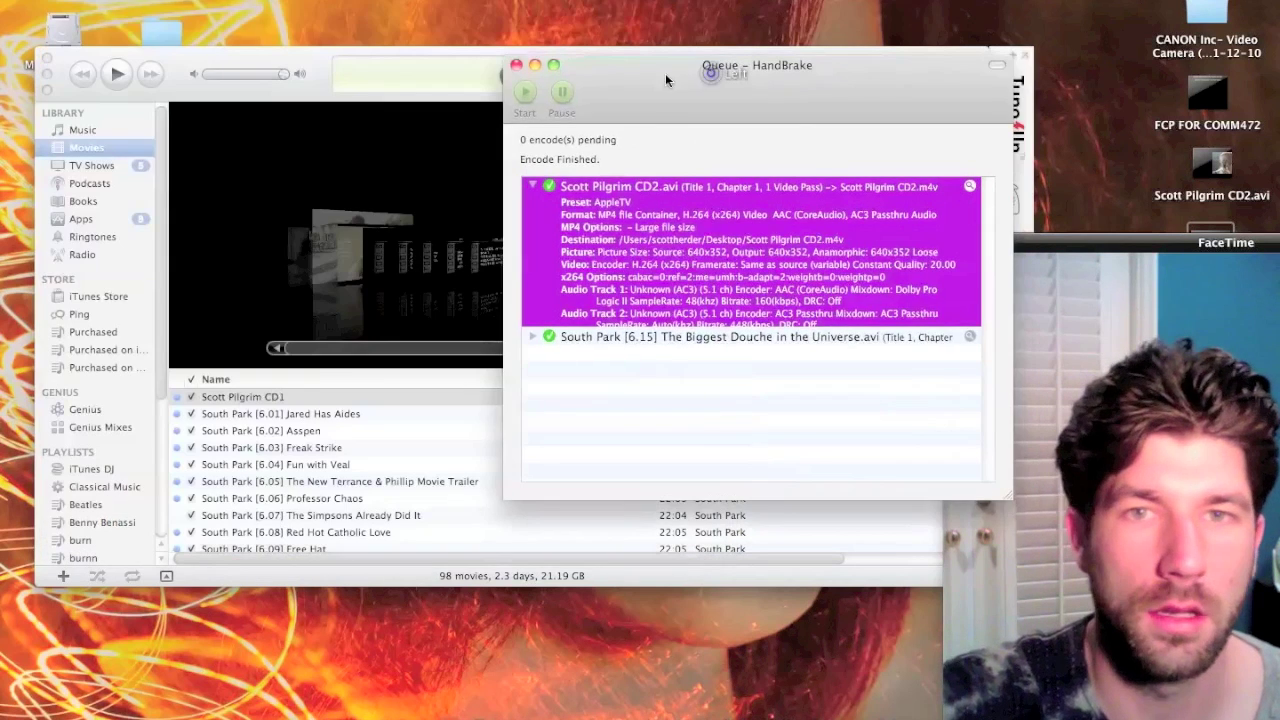
click(534, 63)
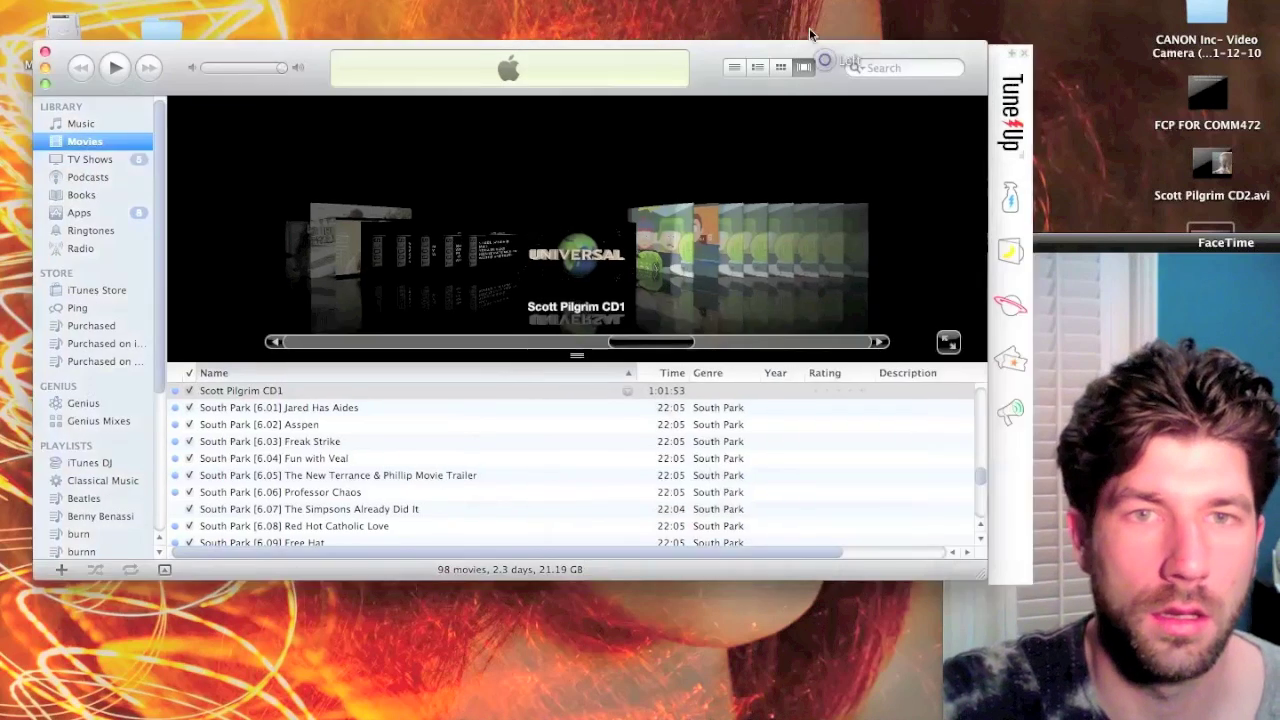
- Drag the two converted MP4 files from the desktop into the iTunes movie list
drag(823, 59, 775, 22)
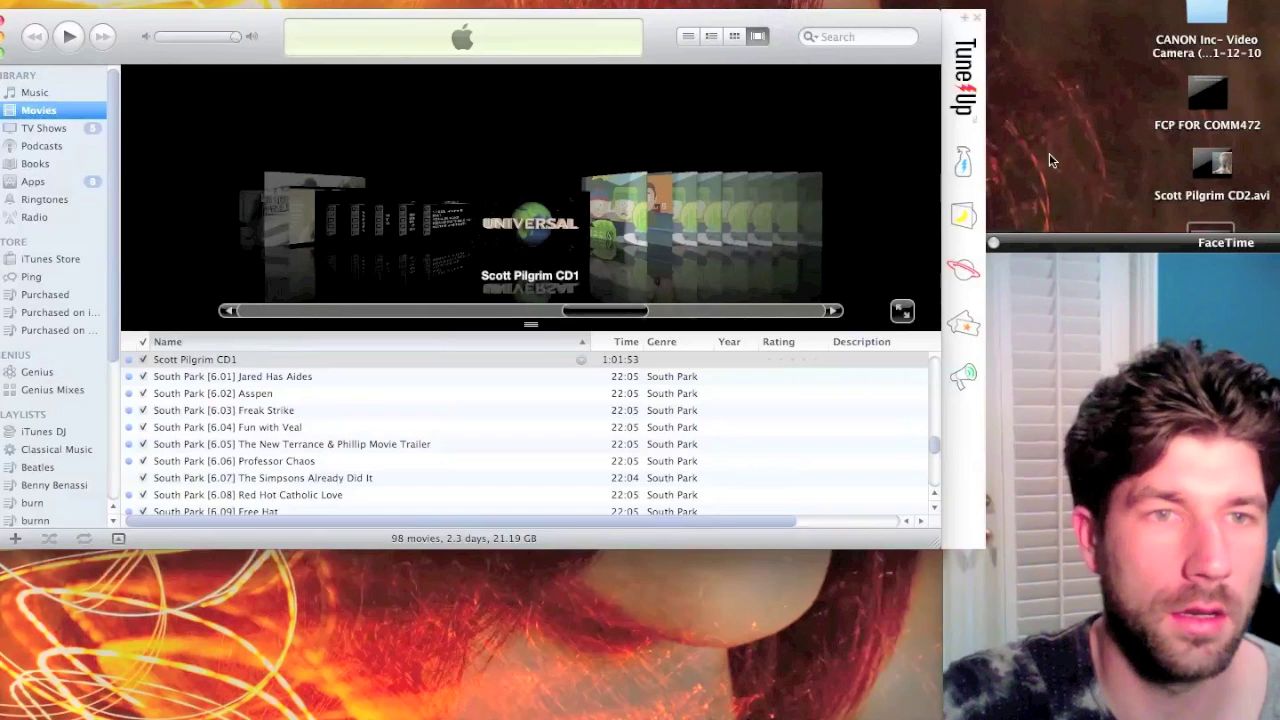
click(1087, 243)
drag(1087, 243, 1057, 576)
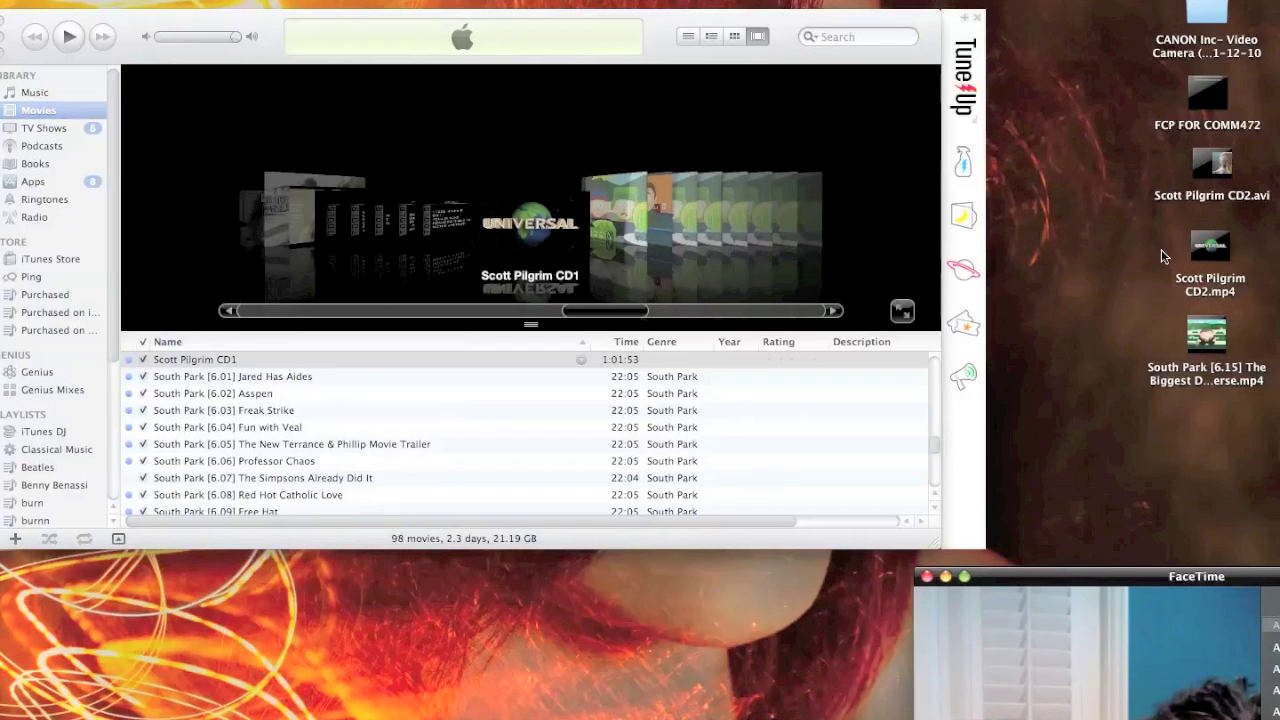
drag(1169, 250, 1234, 356)
drag(694, 526, 342, 468)
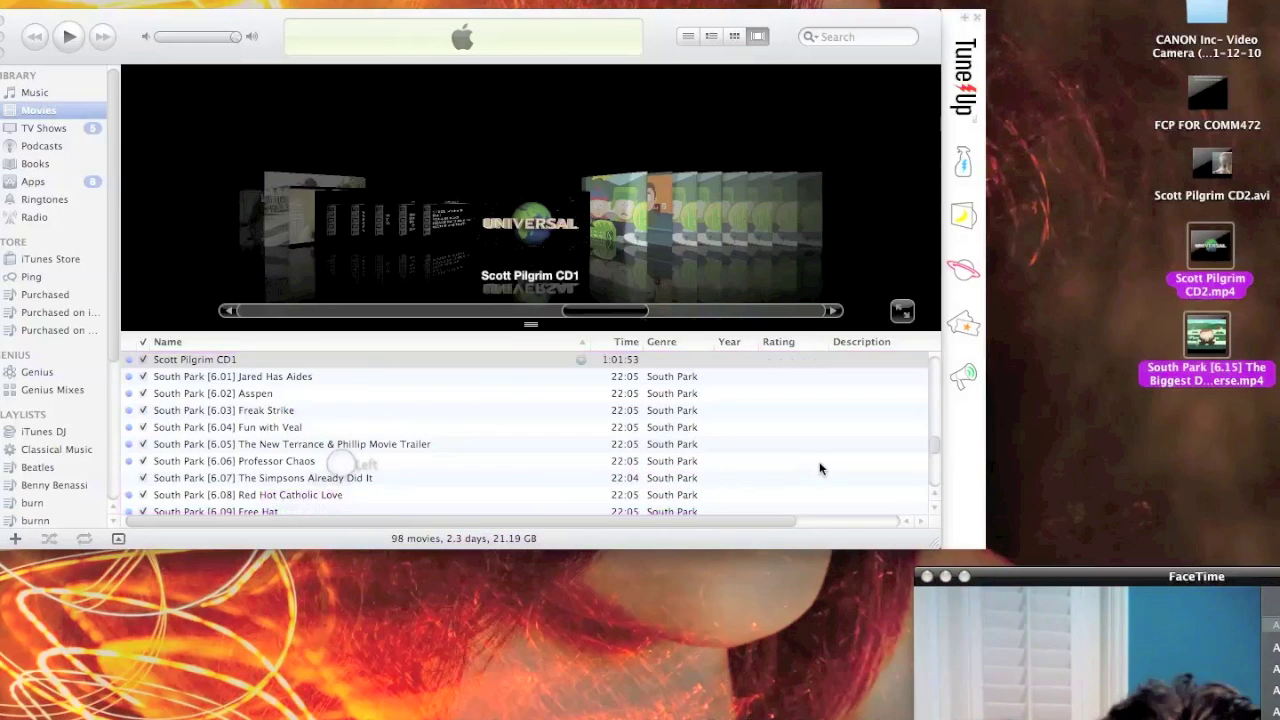
- Check the iTunes Movies library for Scott Pilgrim CD2 beside Scott Pilgrim CD1
drag(1127, 576, 1132, 223)
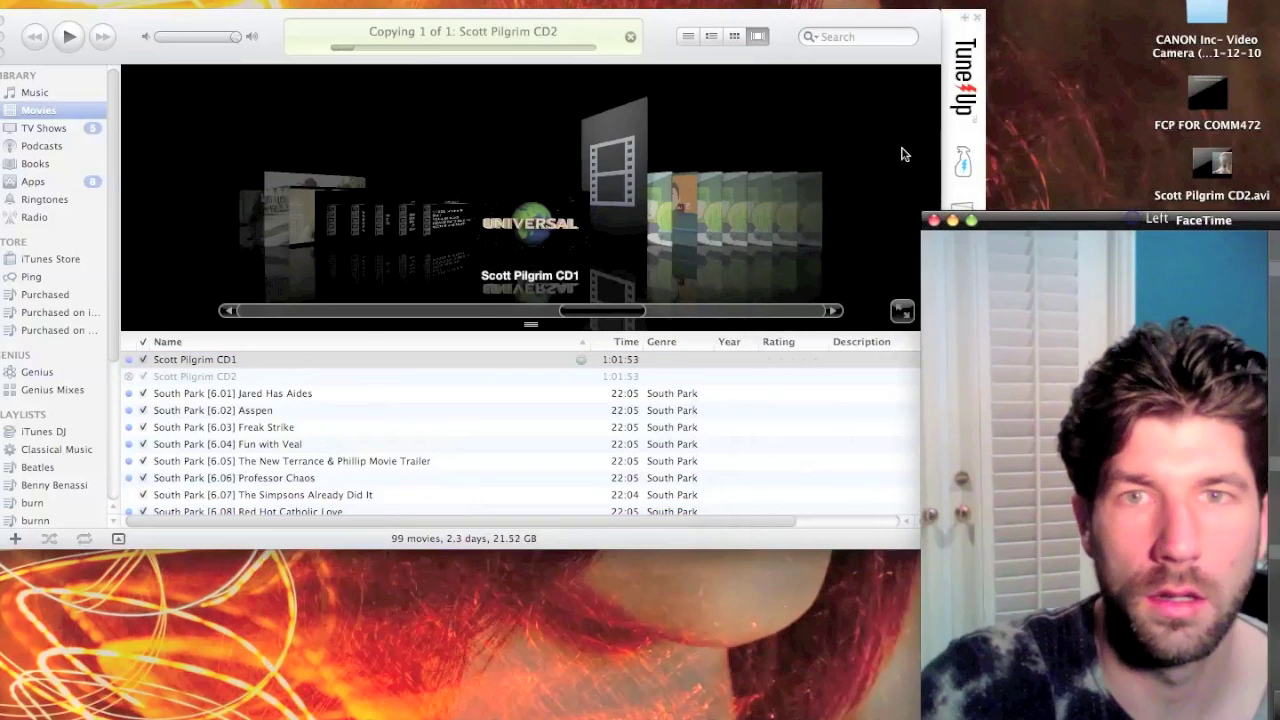
click(648, 38)
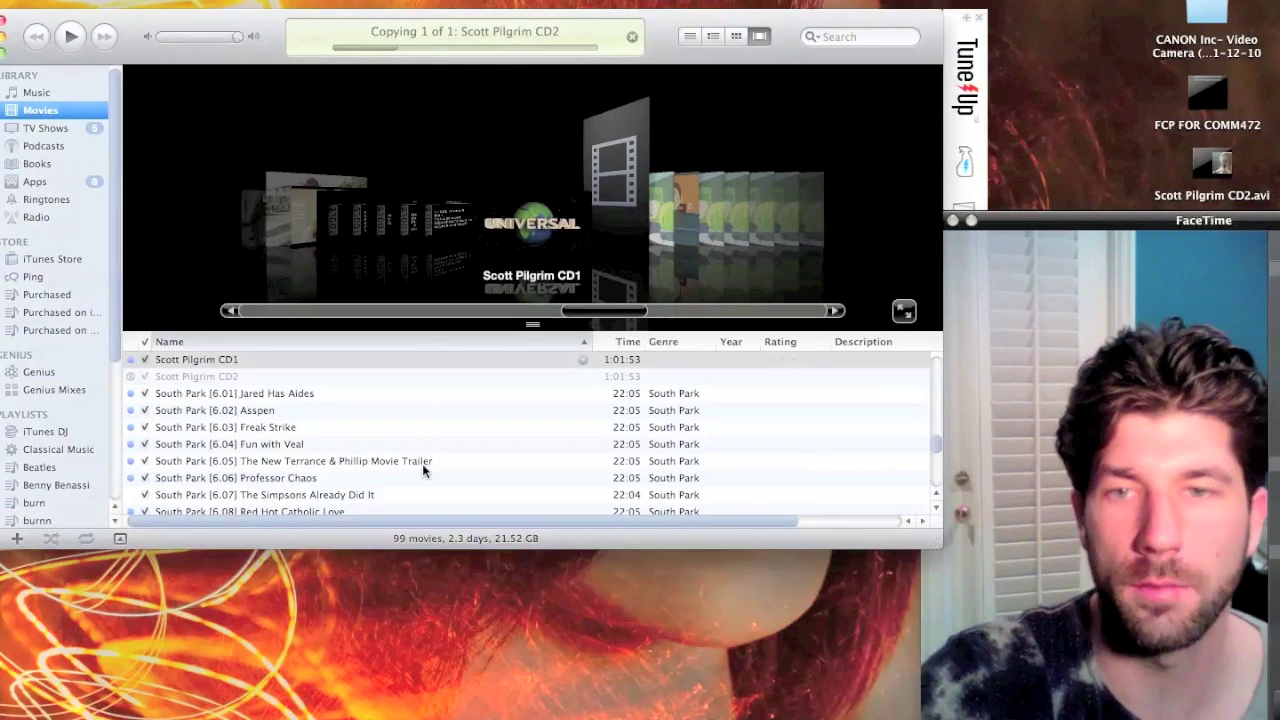
scroll(422, 465, down, 1)
scroll(422, 463, up, 3)
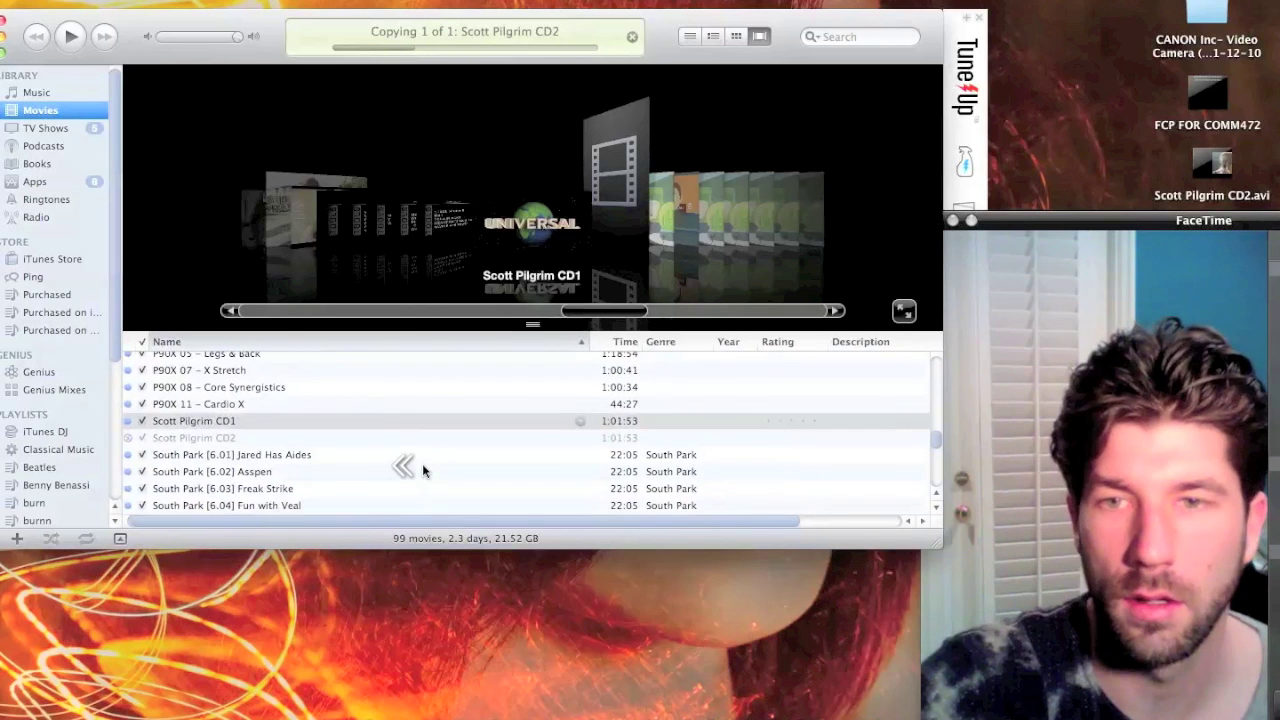
scroll(313, 455, down, 4)
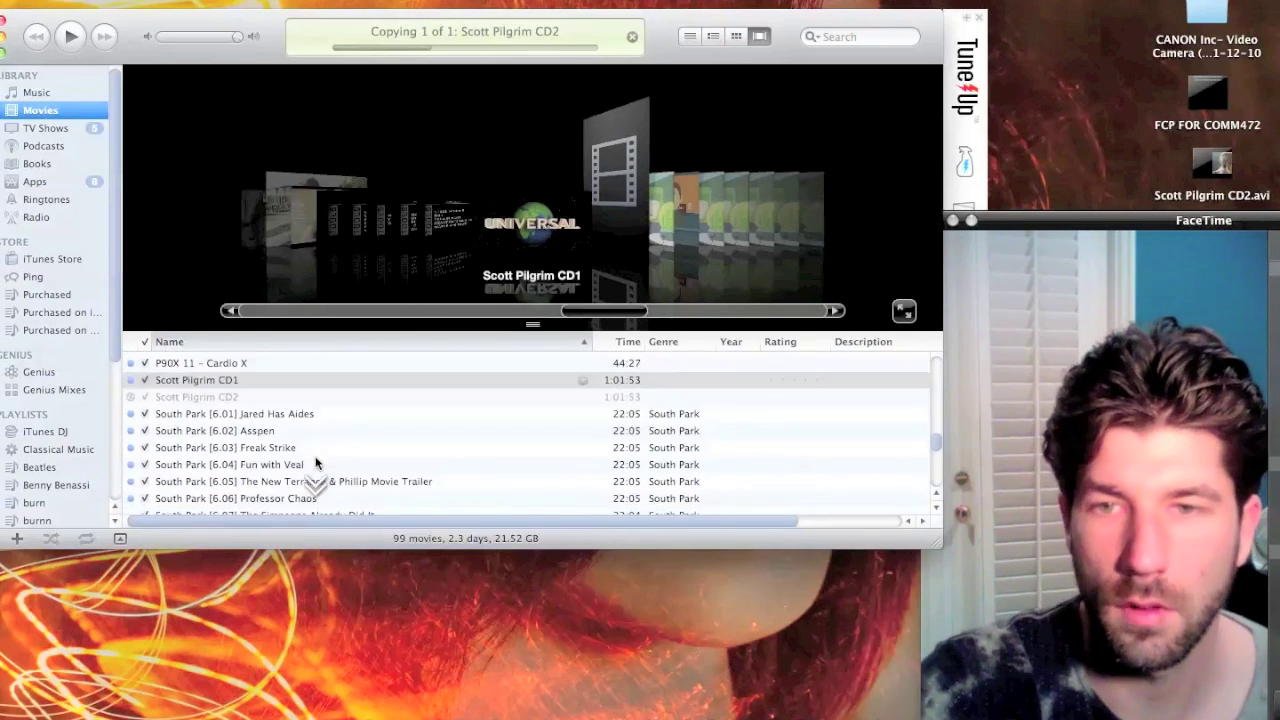
scroll(316, 462, down, 2)
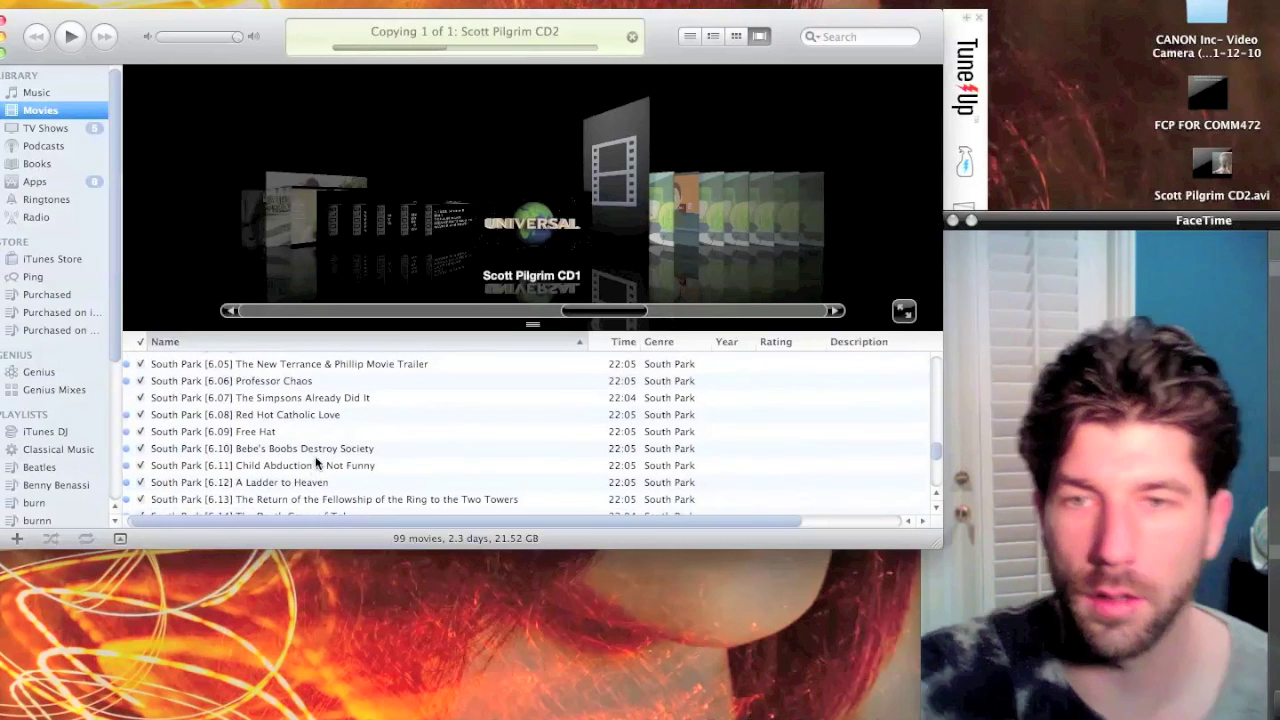
scroll(316, 462, up, 2)
scroll(316, 462, right, 2)
scroll(316, 462, left, 2)
click(1057, 238)
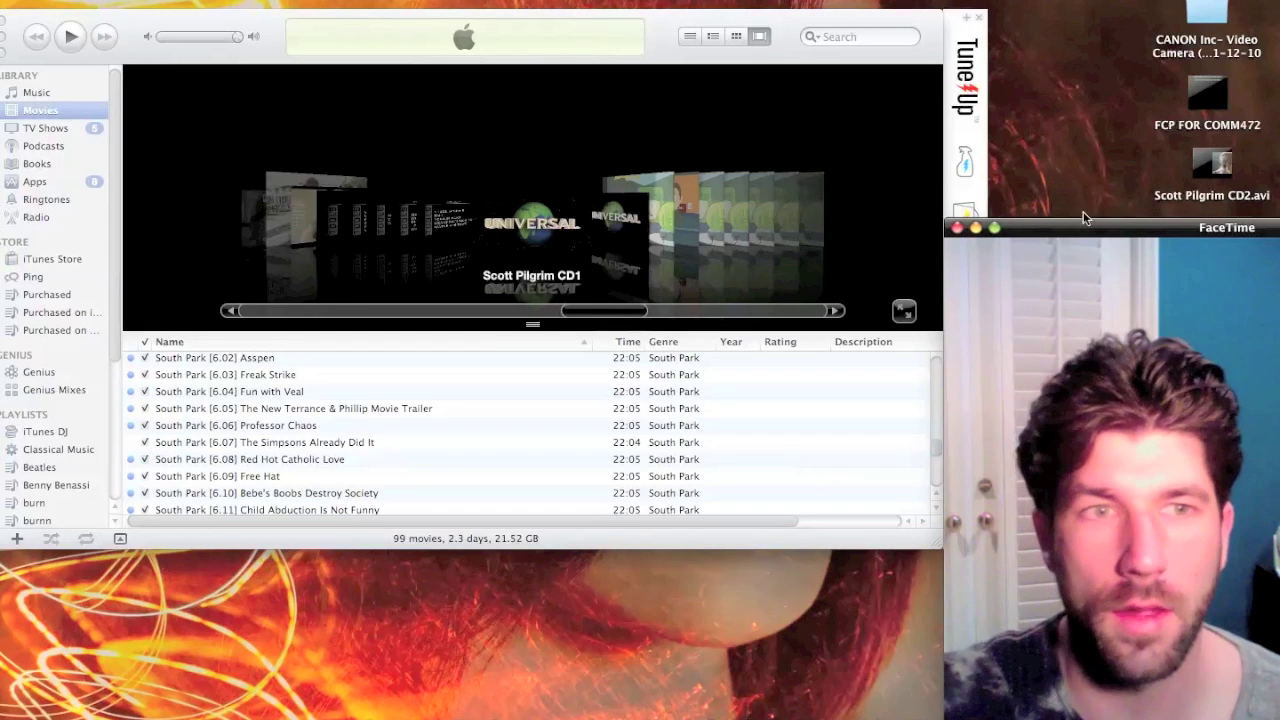
- Move the original Scott Pilgrim CD2.avi from the desktop to the Trash
drag(1134, 233, 1132, 287)
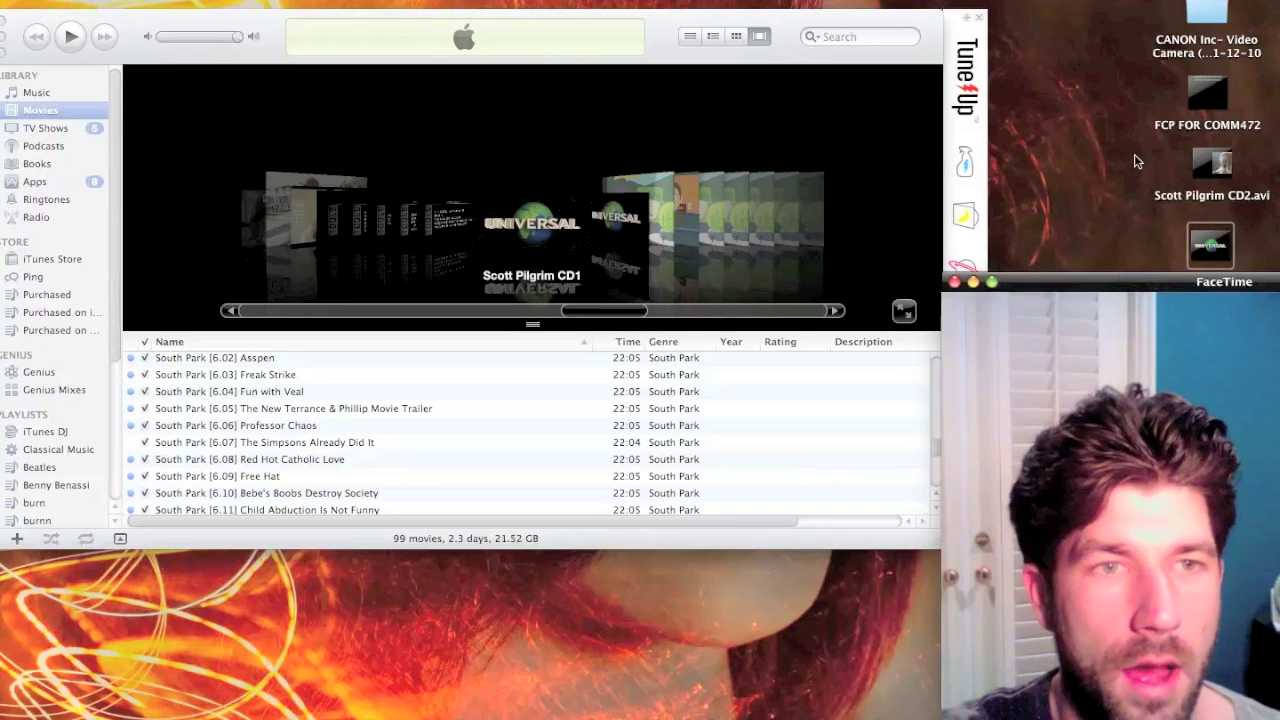
drag(1135, 155, 1272, 395)
drag(1212, 165, 995, 685)
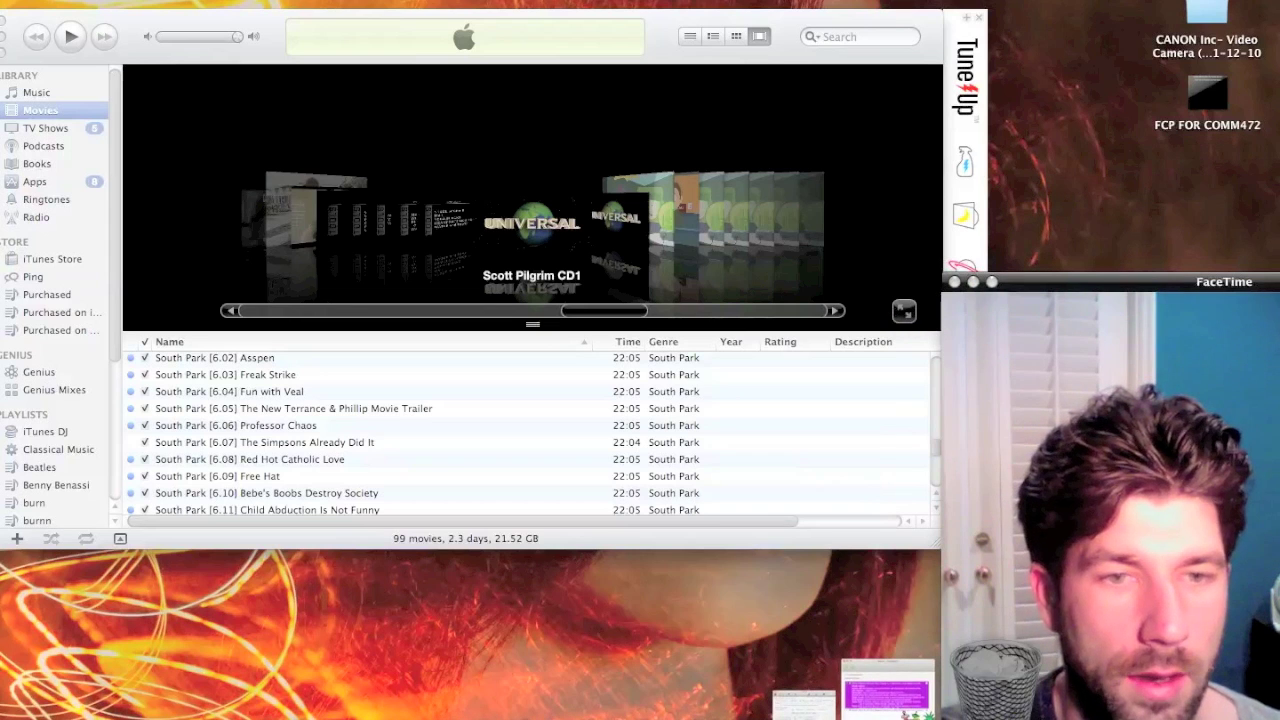
- Empty the Trash from the Dock, confirming the permanent erase
right_click(998, 668)
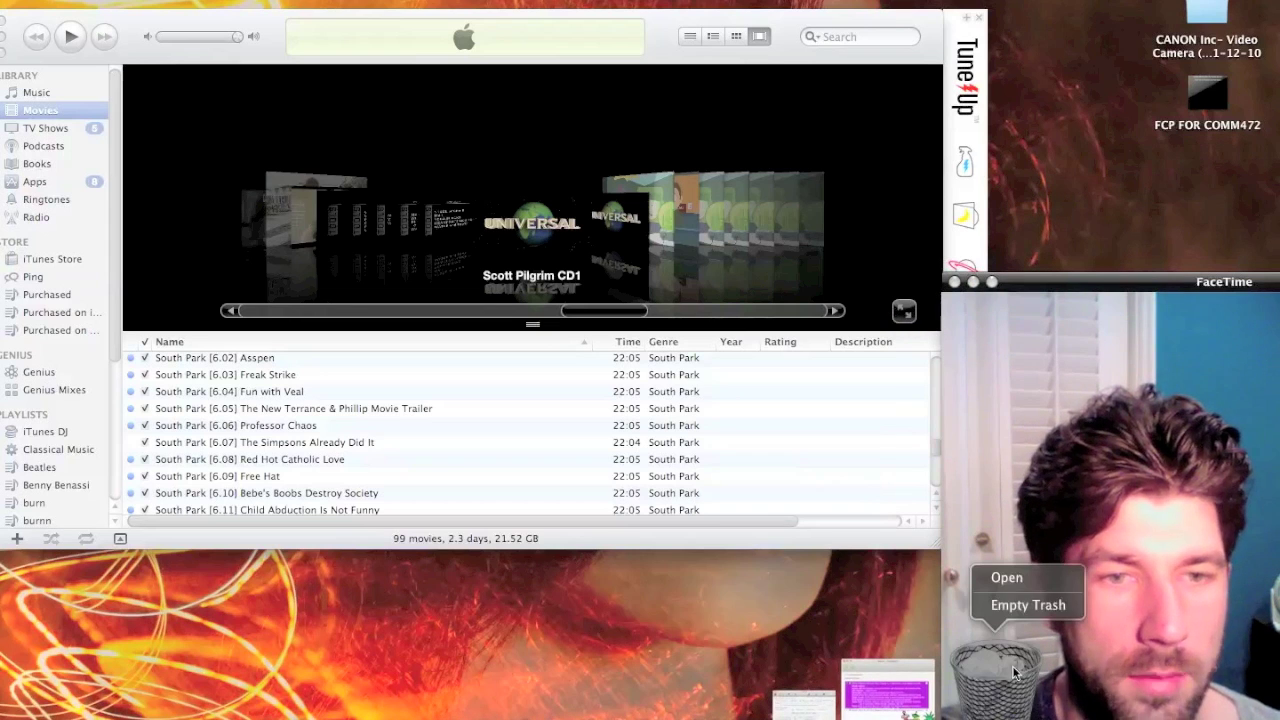
click(1013, 606)
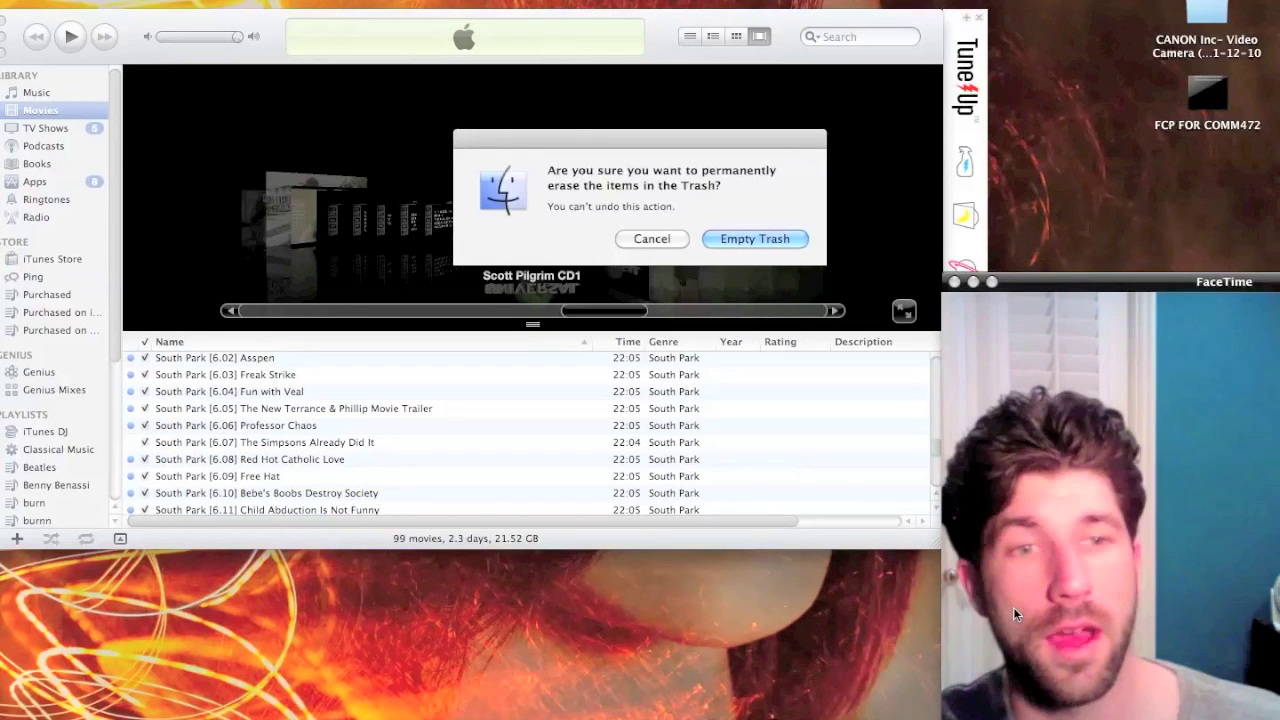
click(773, 243)
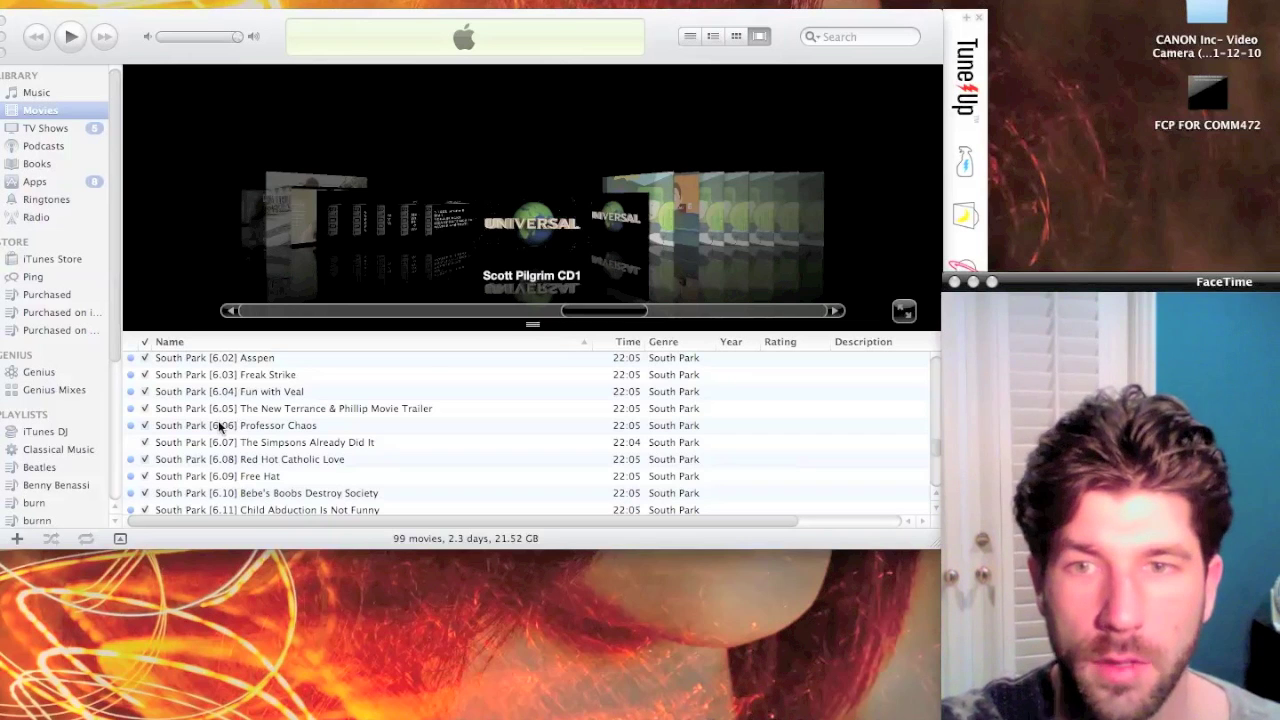
- Play South Park [6.15] The Biggest Douche in the Universe from the iTunes movie list
scroll(220, 430, down, 5)
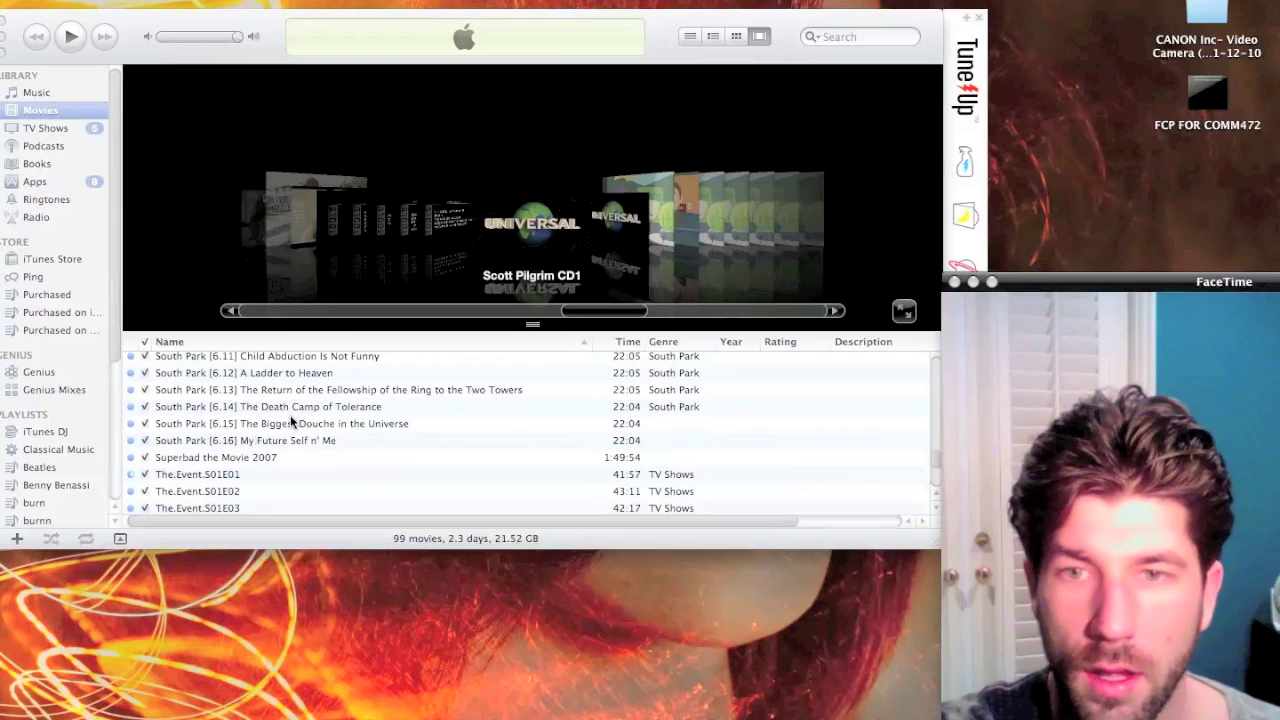
click(279, 425)
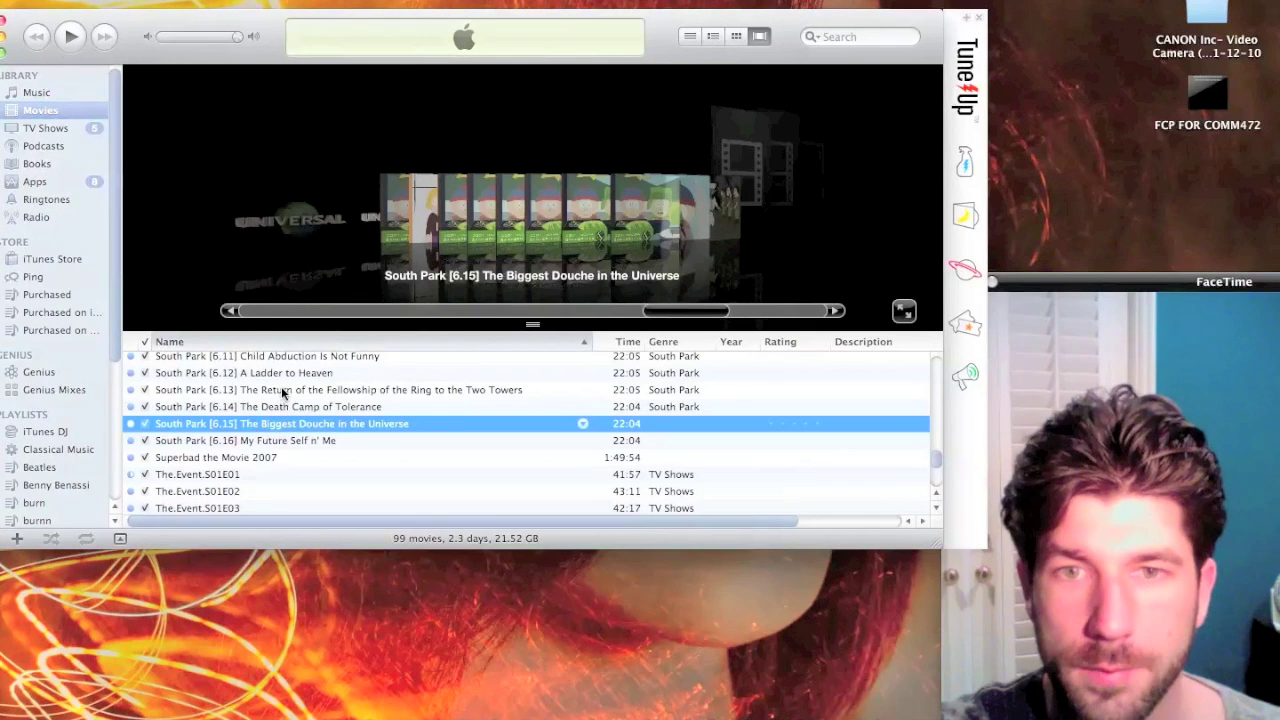
double_click(359, 430)
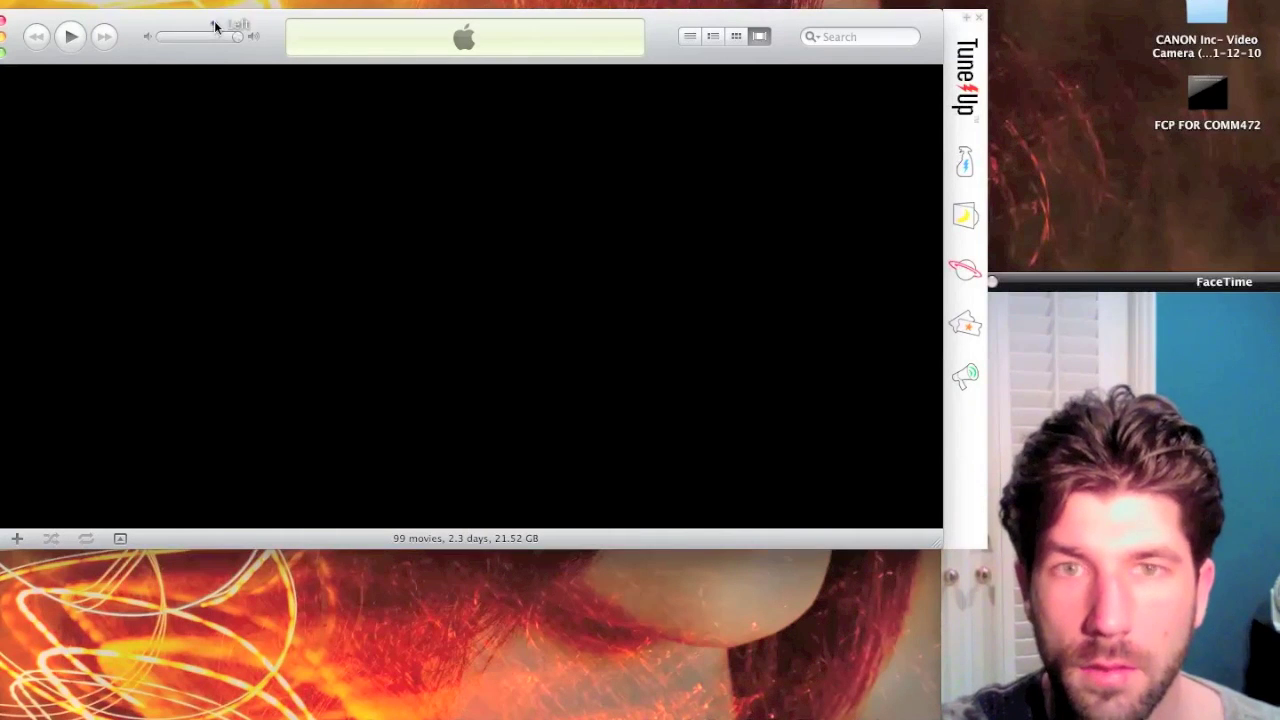
drag(215, 27, 257, 37)
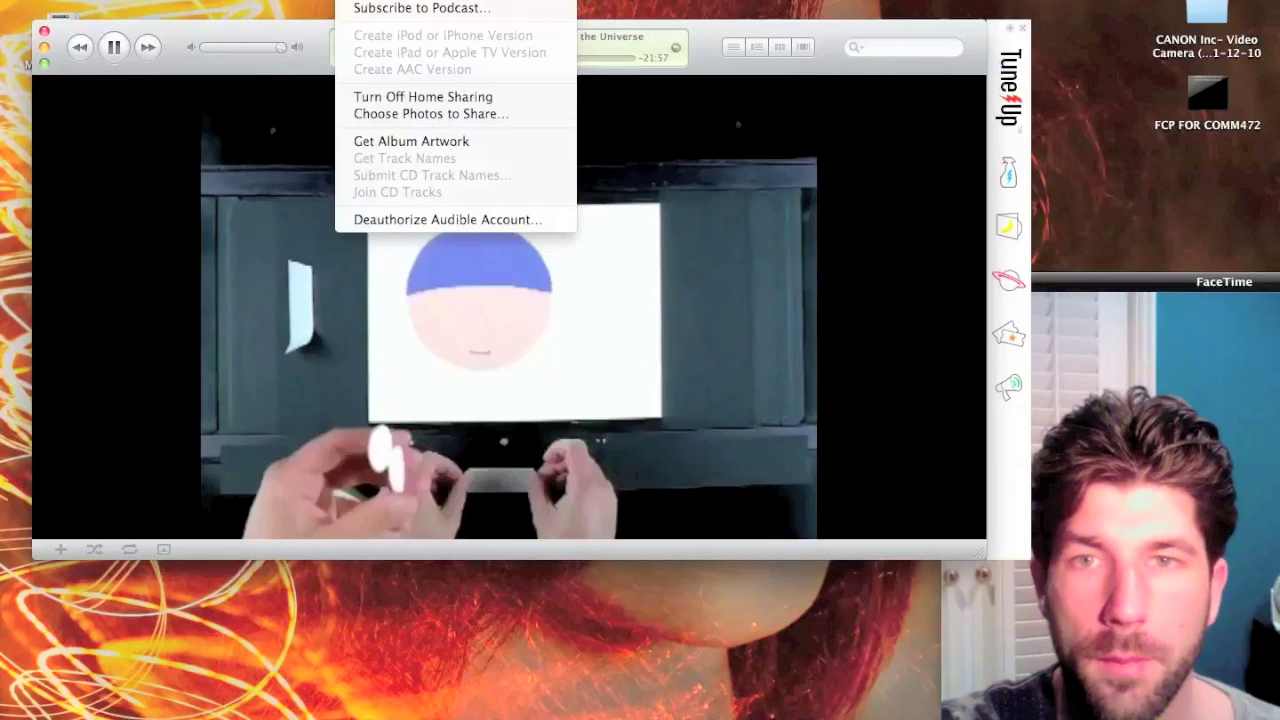
- Pause the episode and turn Home Sharing back on via Advanced, entering the account password
click(114, 55)
click(115, 50)
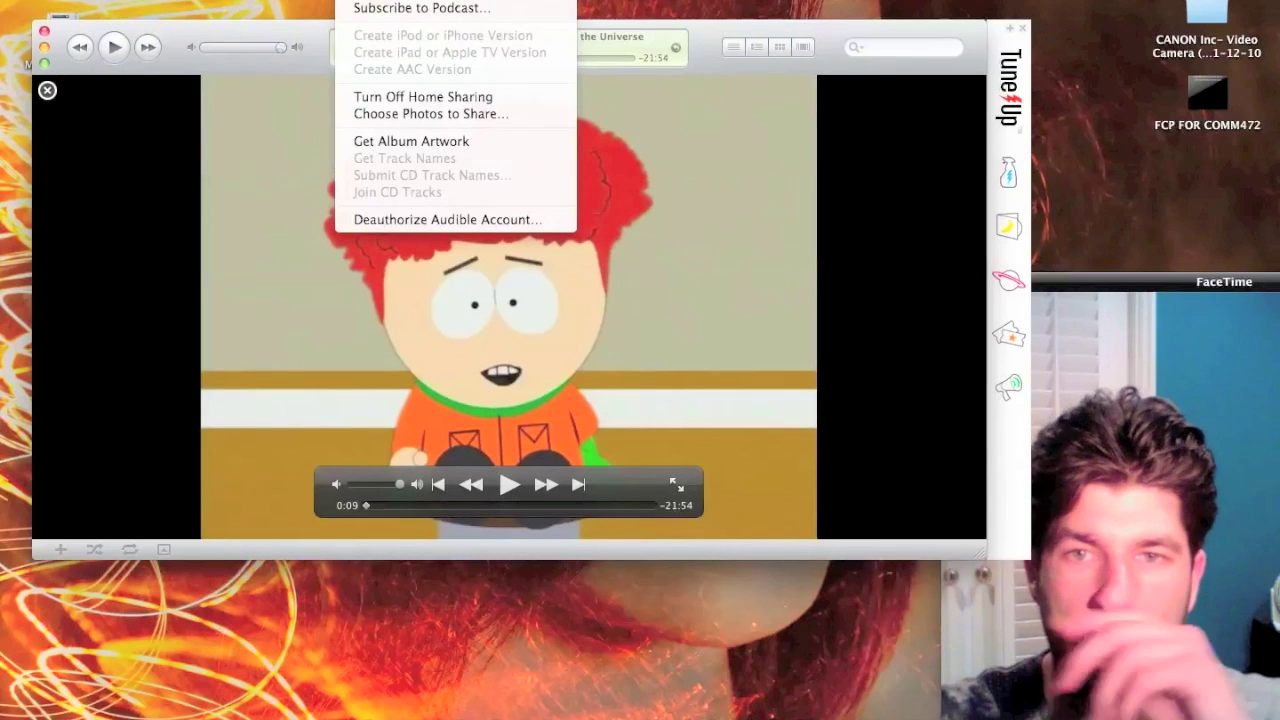
click(416, 98)
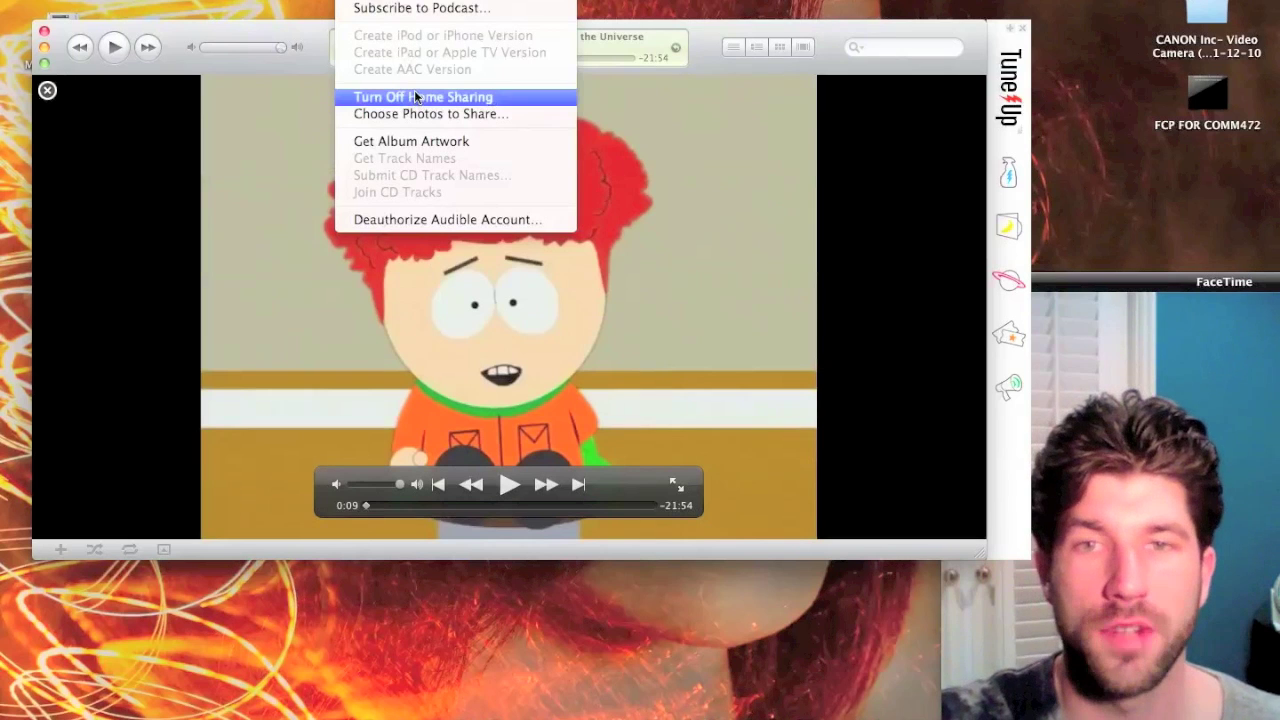
click(384, 6)
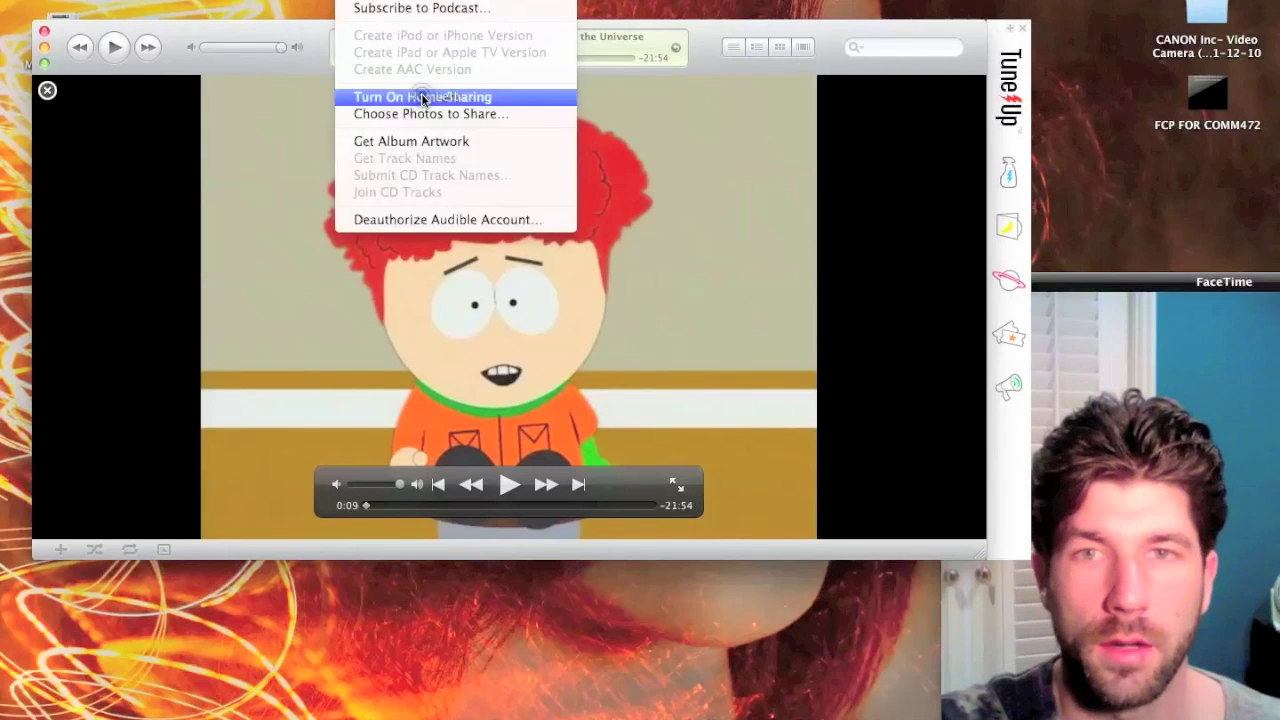
click(423, 97)
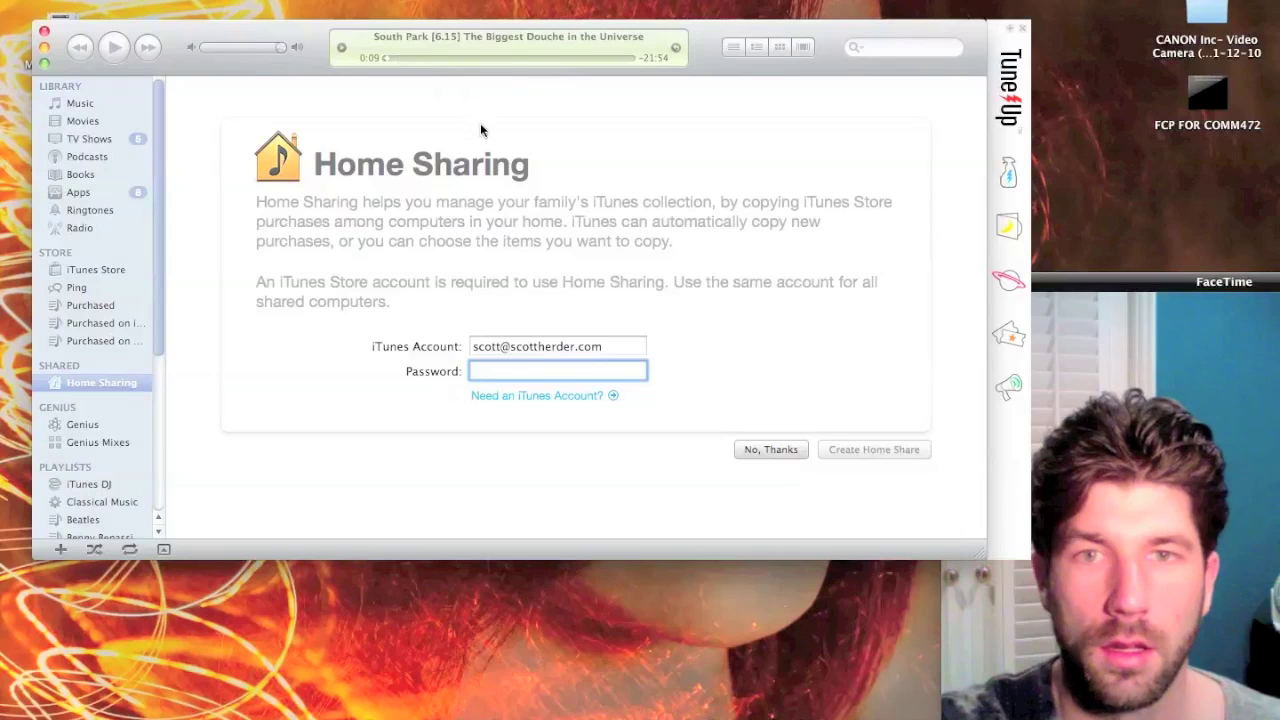
text(******)
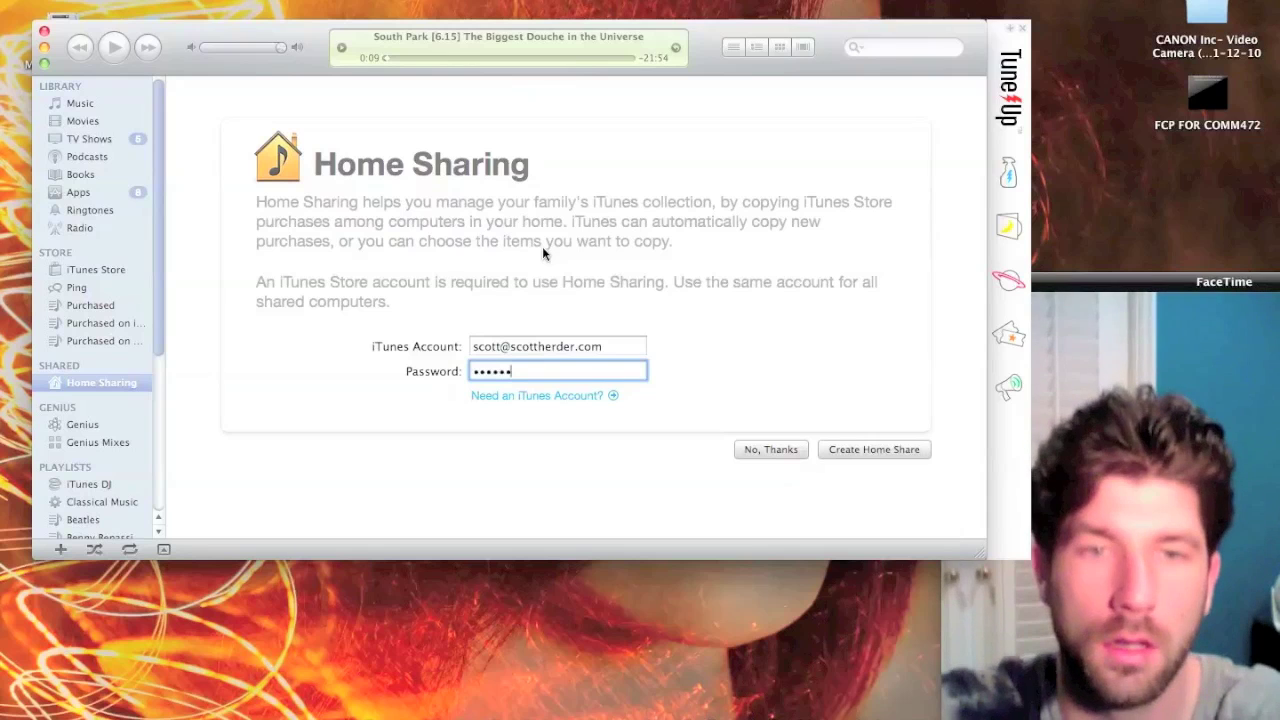
key(Return)
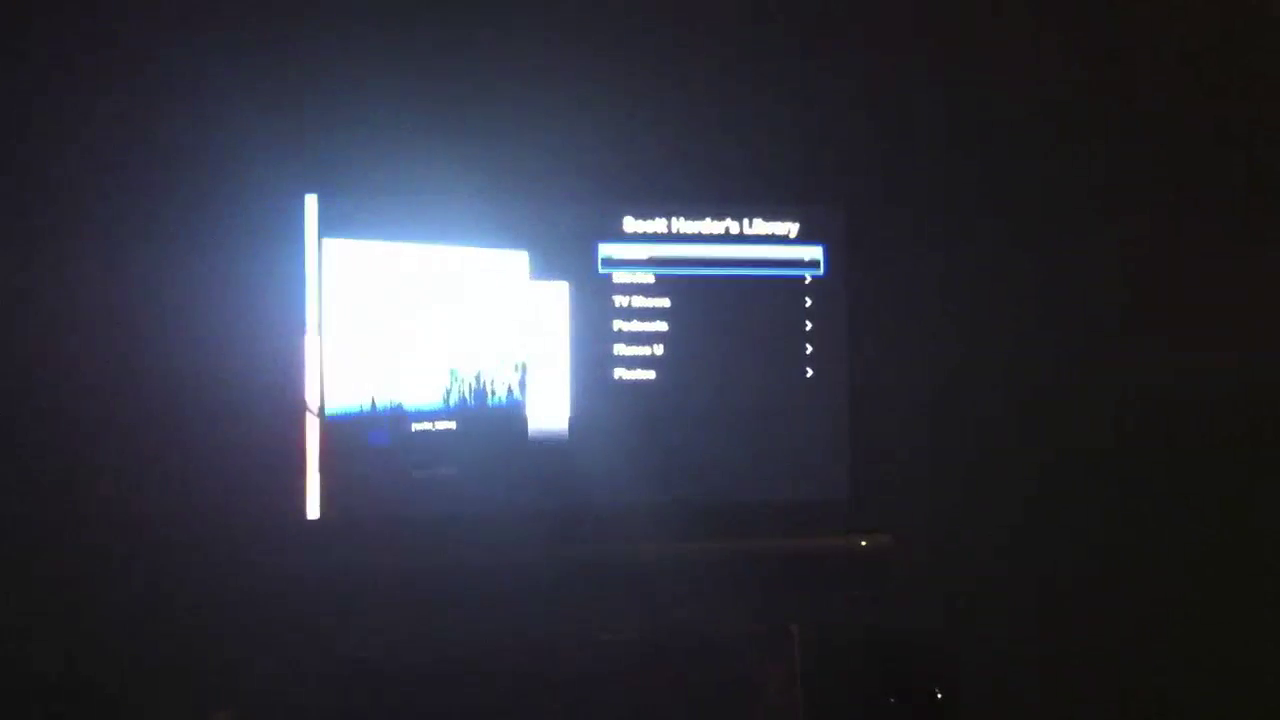
- On Apple TV, go from the shared library's Movies into Unknown Genre and highlight Scott Pilgrim CD2
key(Down)
key(Down)
key(Up)
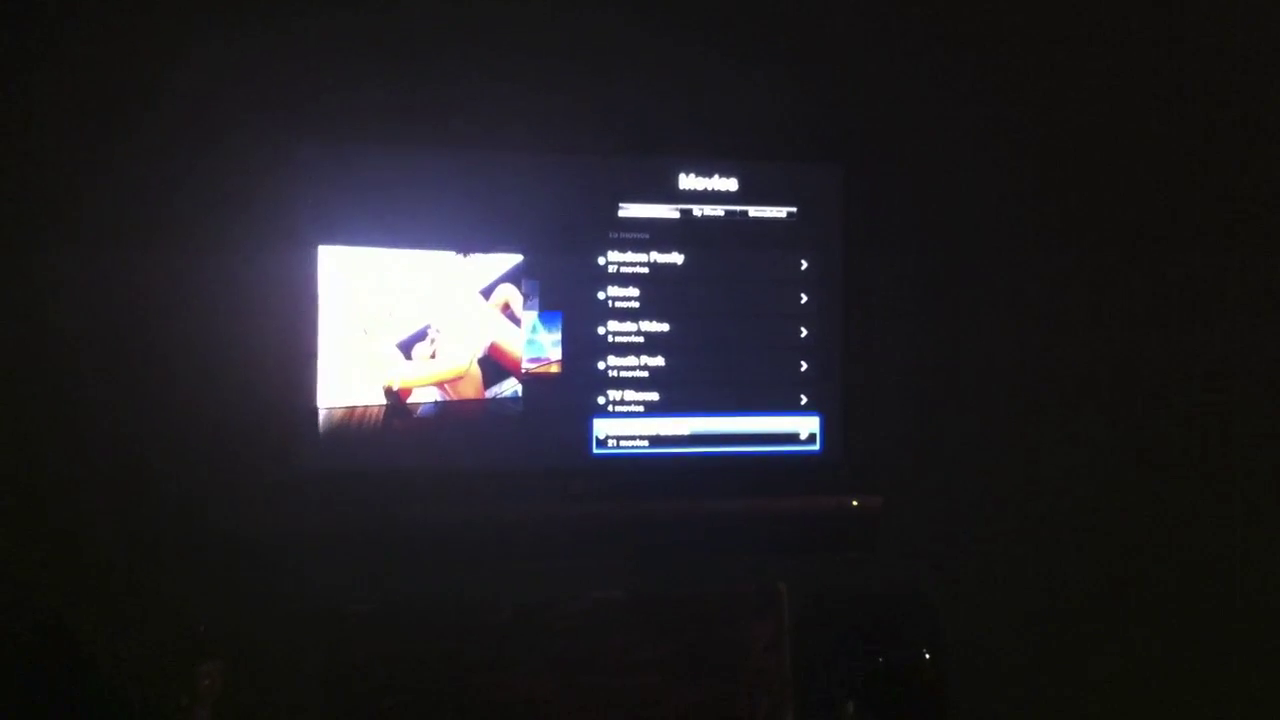
key(Up)
key(Up)
key(Up)
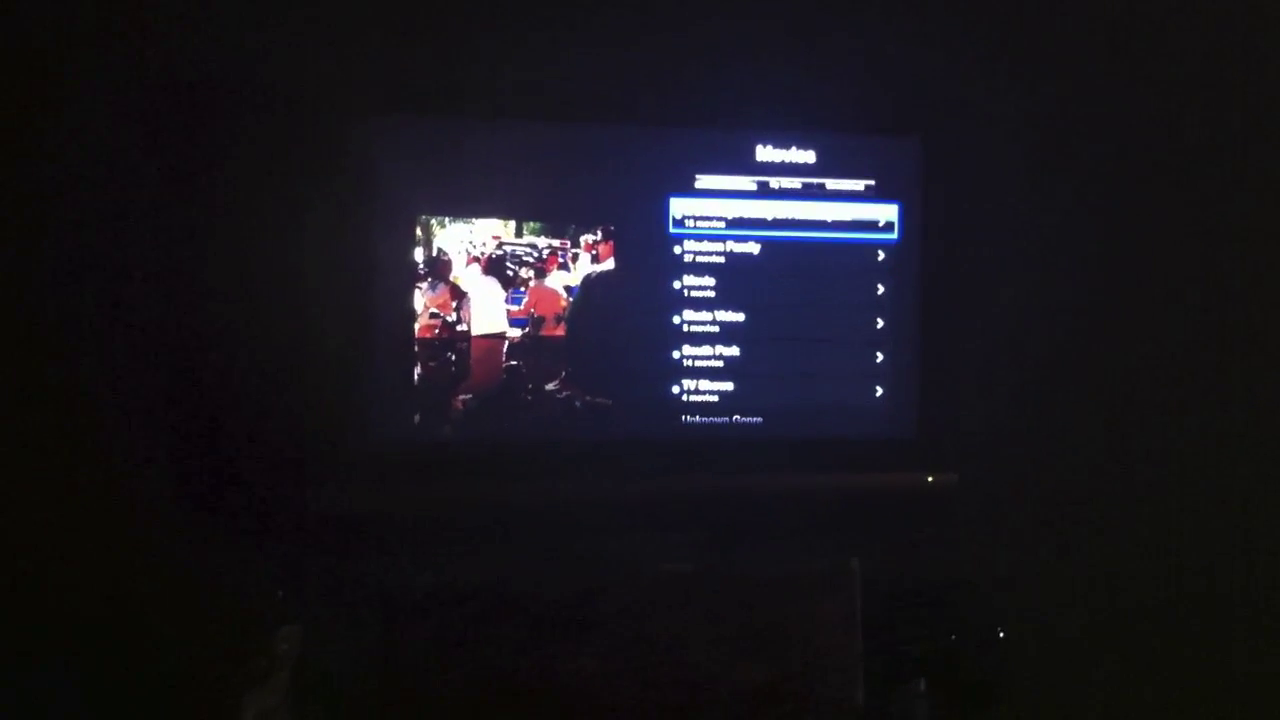
key(Down)
key(Down)
key(Down)
key(Down)
key(Down)
key(Down)
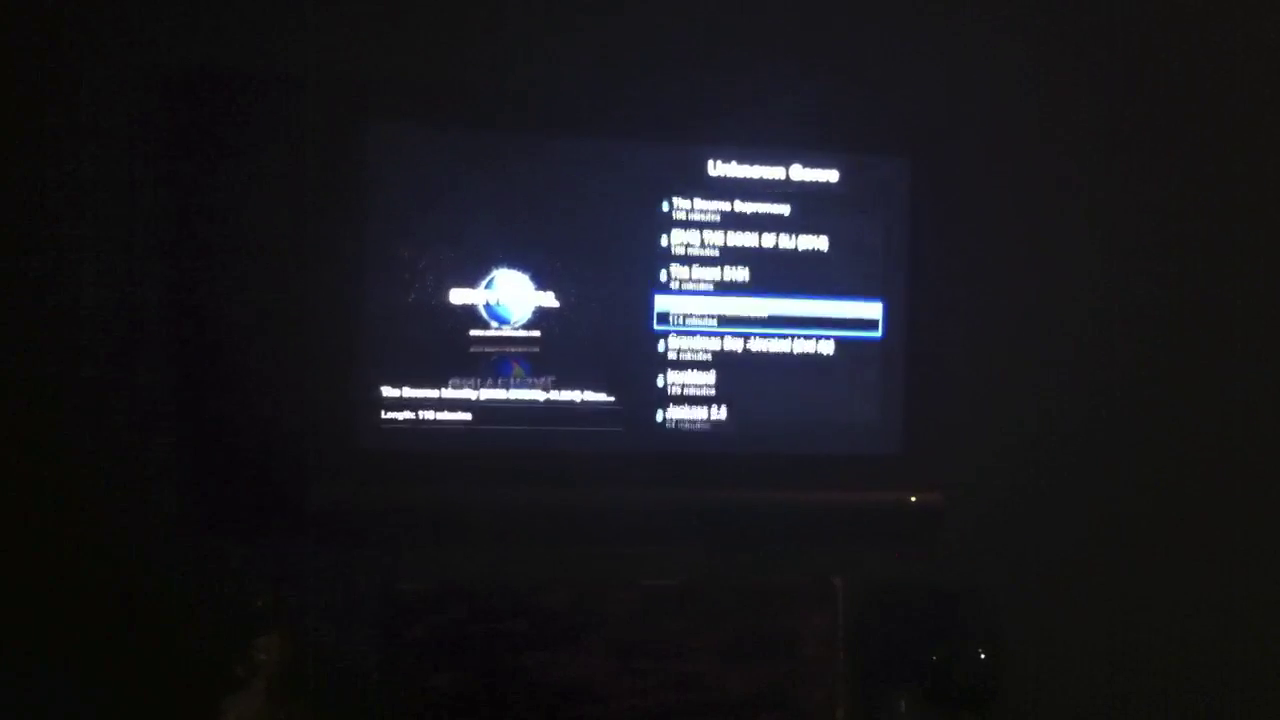
key(Down)
key(Down)
key(Down)
key(Down)
key(Down)
key(Down)
key(Up)
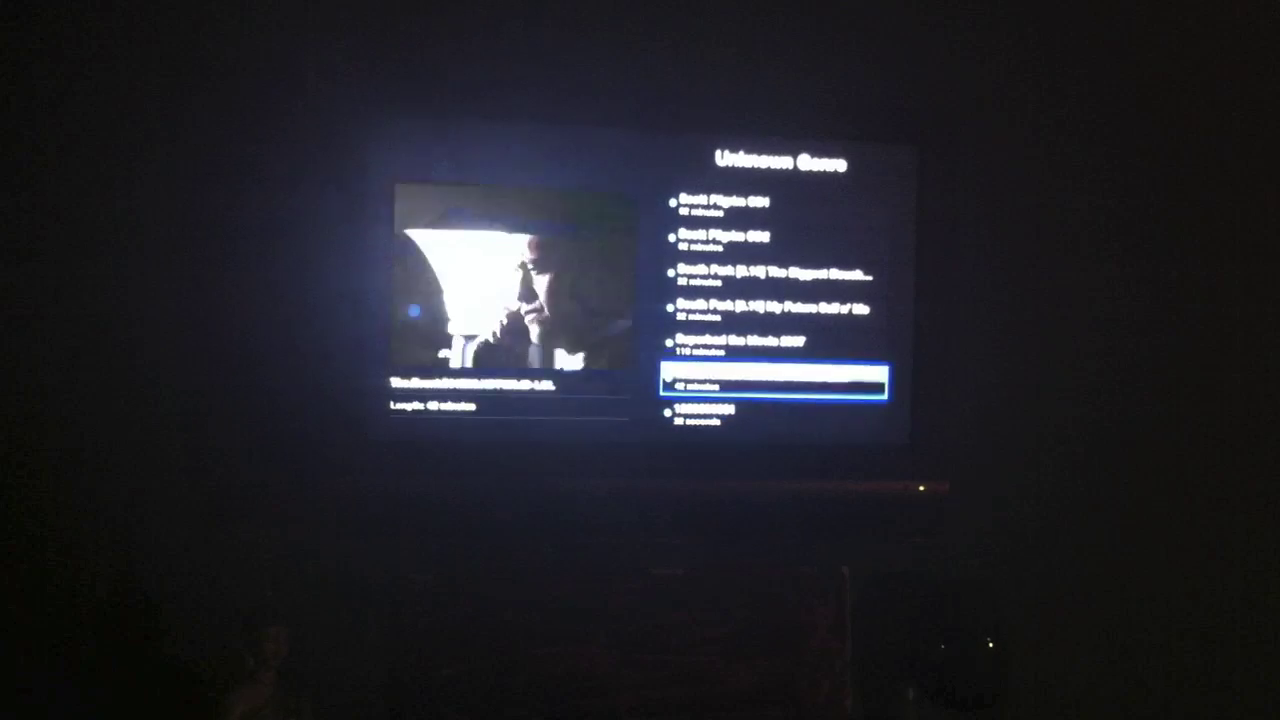
key(Up)
key(Up)
key(Up)
key(Up)
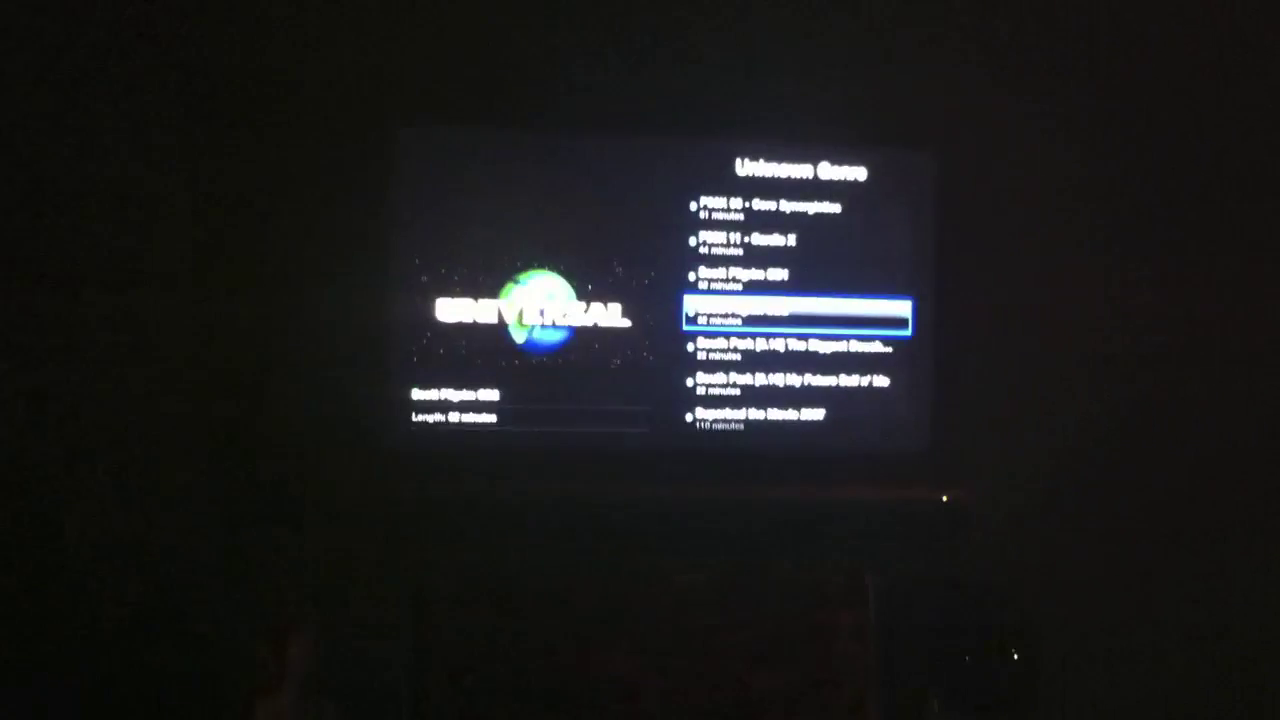